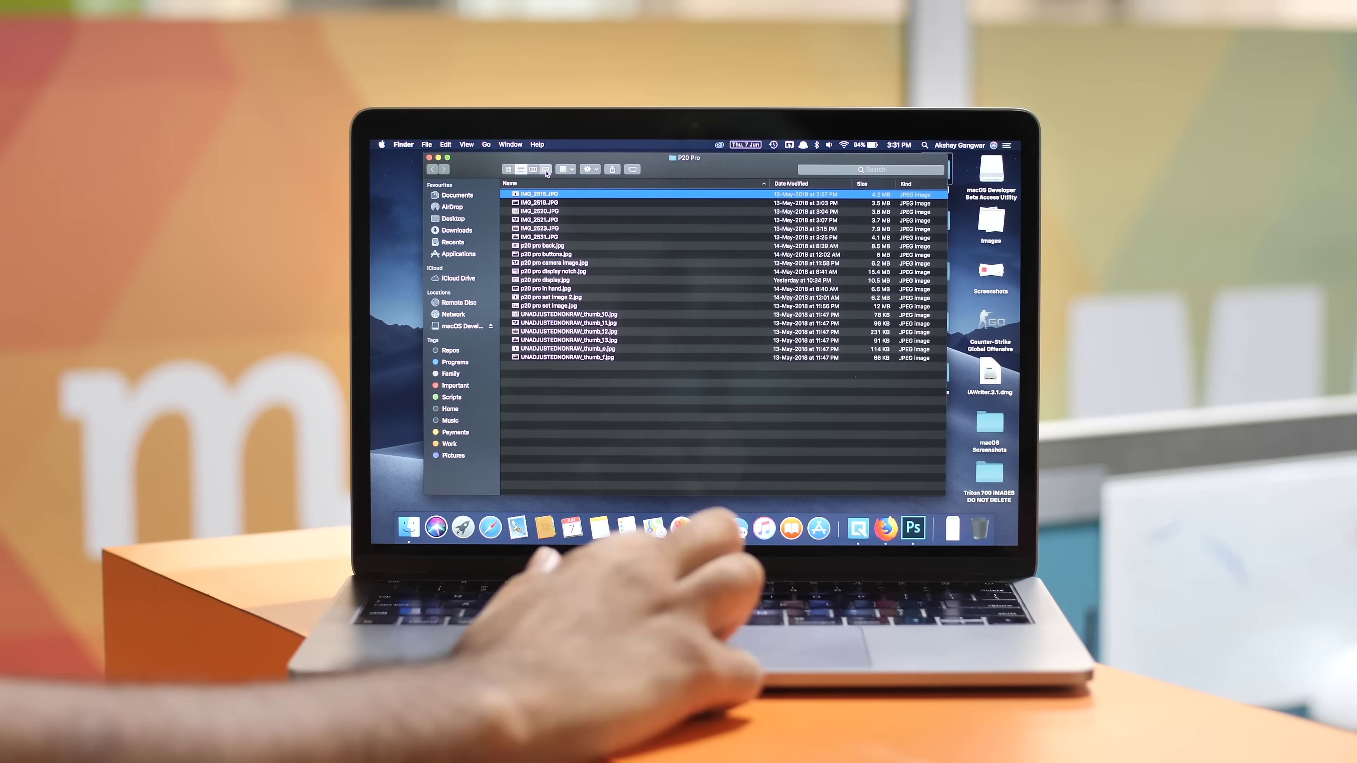
Switch the Finder folder to Gallery view, dismiss Calendar's What's New sheet, and move Calendar aside.
{"action": "left_click", "coordinate": [546, 170]}
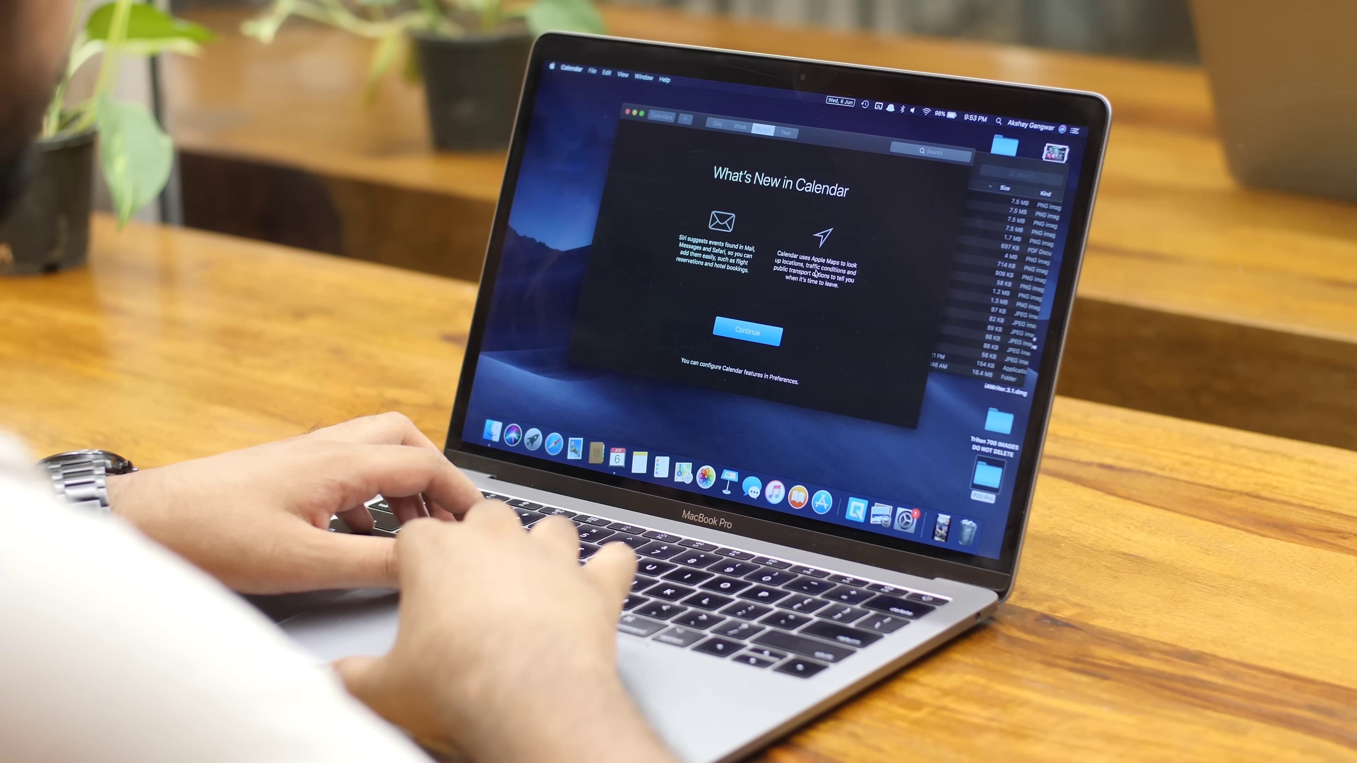
{"action": "left_click", "coordinate": [745, 334]}
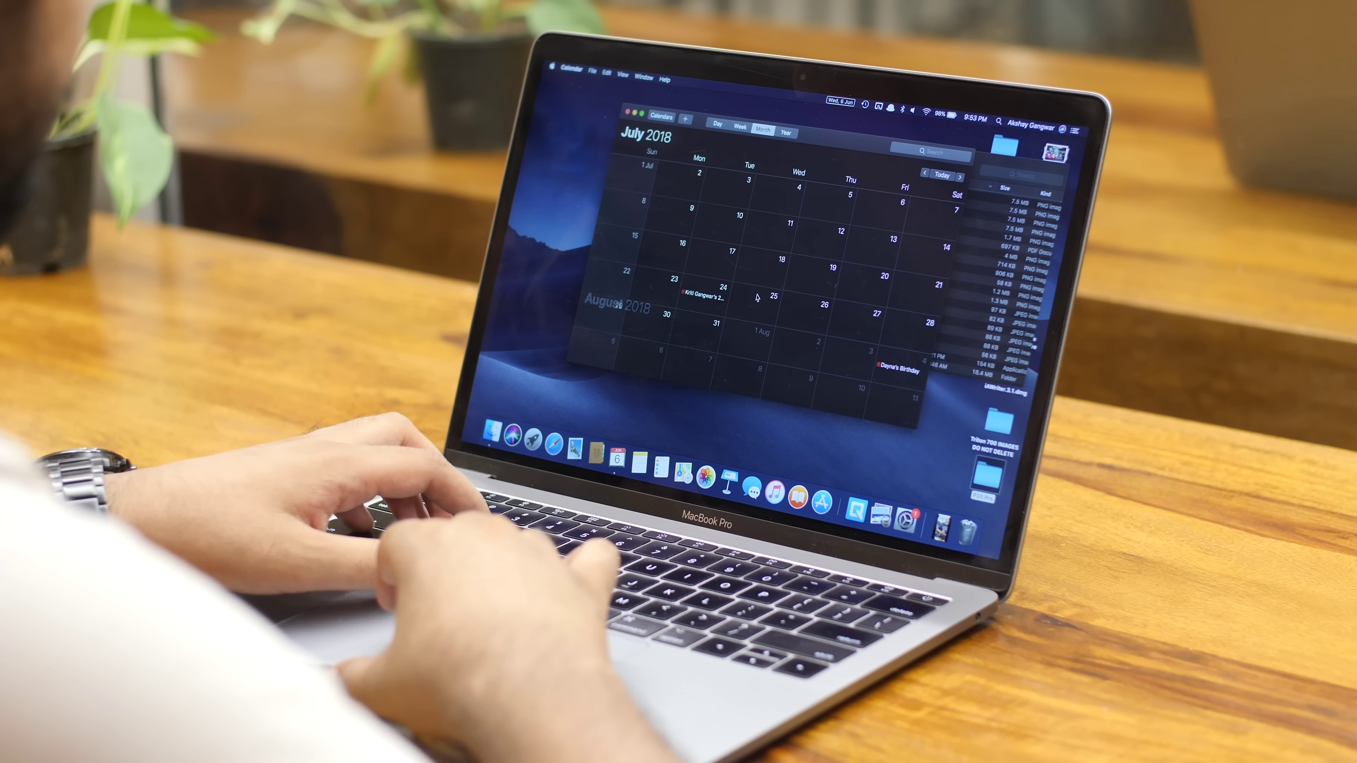
{"action": "scroll", "coordinate": [757, 298], "scroll_direction": "up", "scroll_amount": 3}
{"action": "left_click_drag", "start_coordinate": [808, 139], "coordinate": [687, 170]}
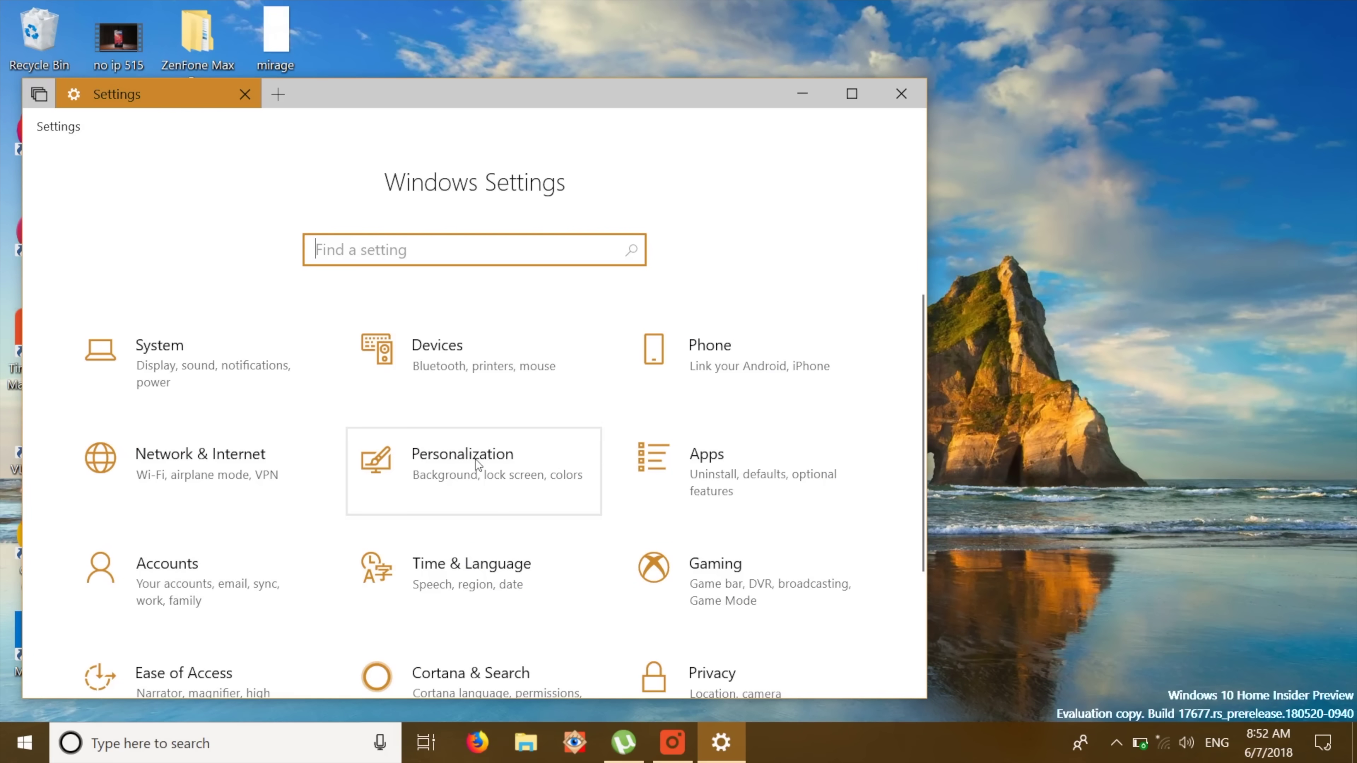
Set the default app mode to Dark in Personalization > Colors.
{"action": "left_click", "coordinate": [475, 459]}
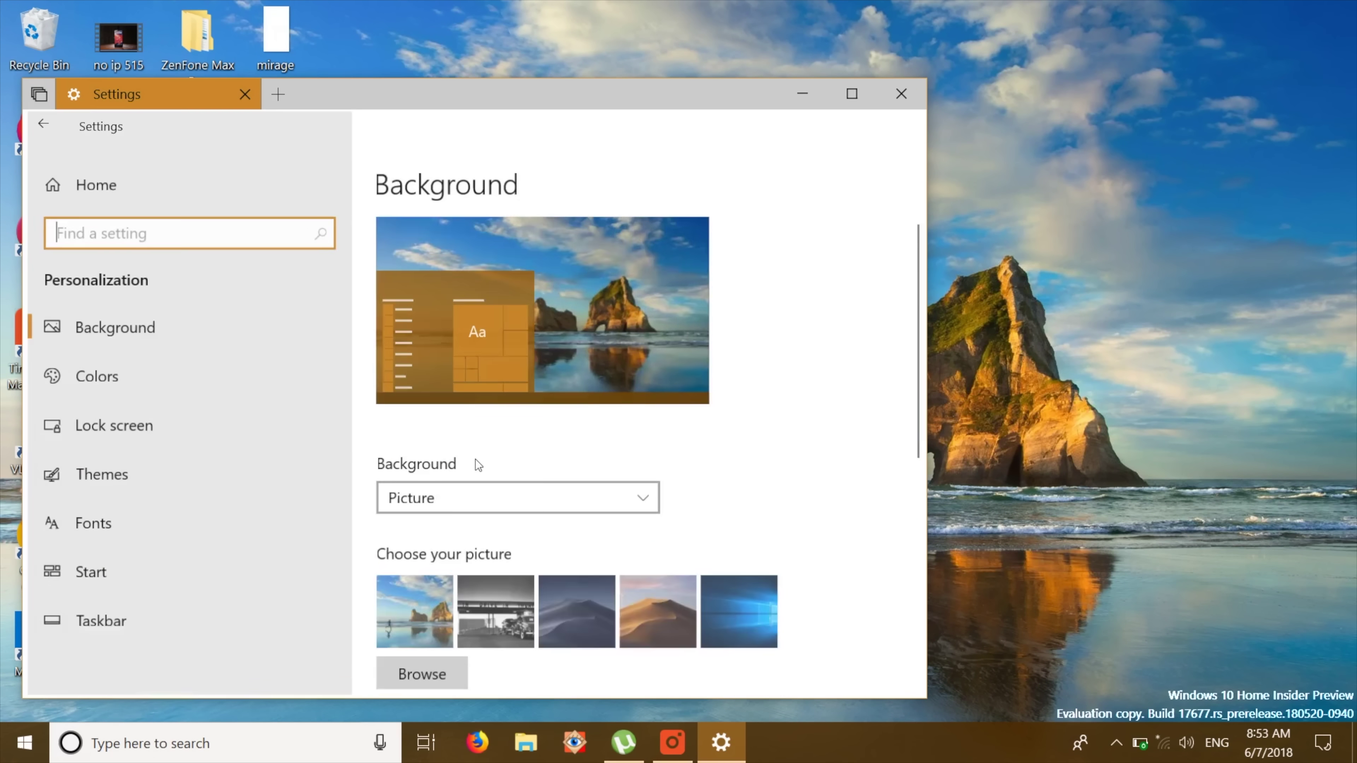
{"action": "left_click", "coordinate": [259, 370]}
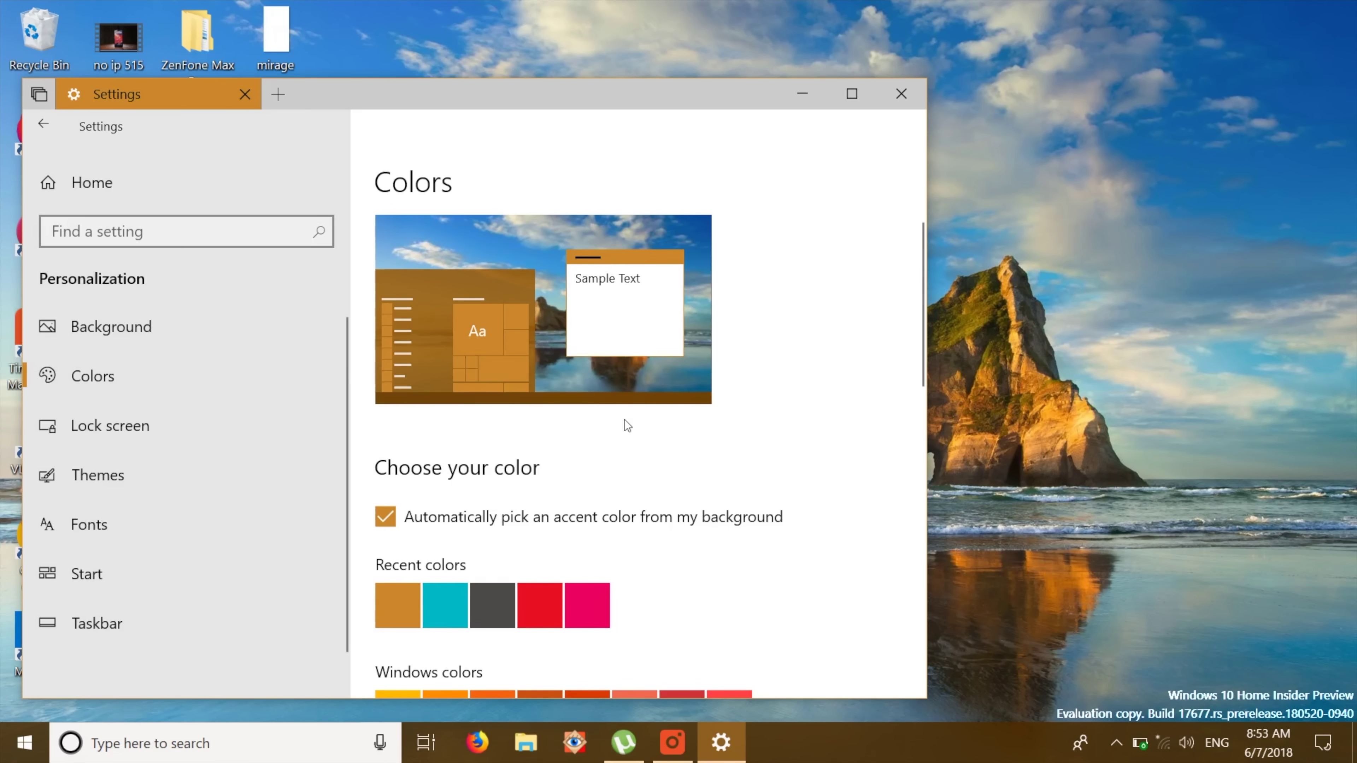
{"action": "scroll", "coordinate": [624, 420], "scroll_direction": "down", "scroll_amount": 10}
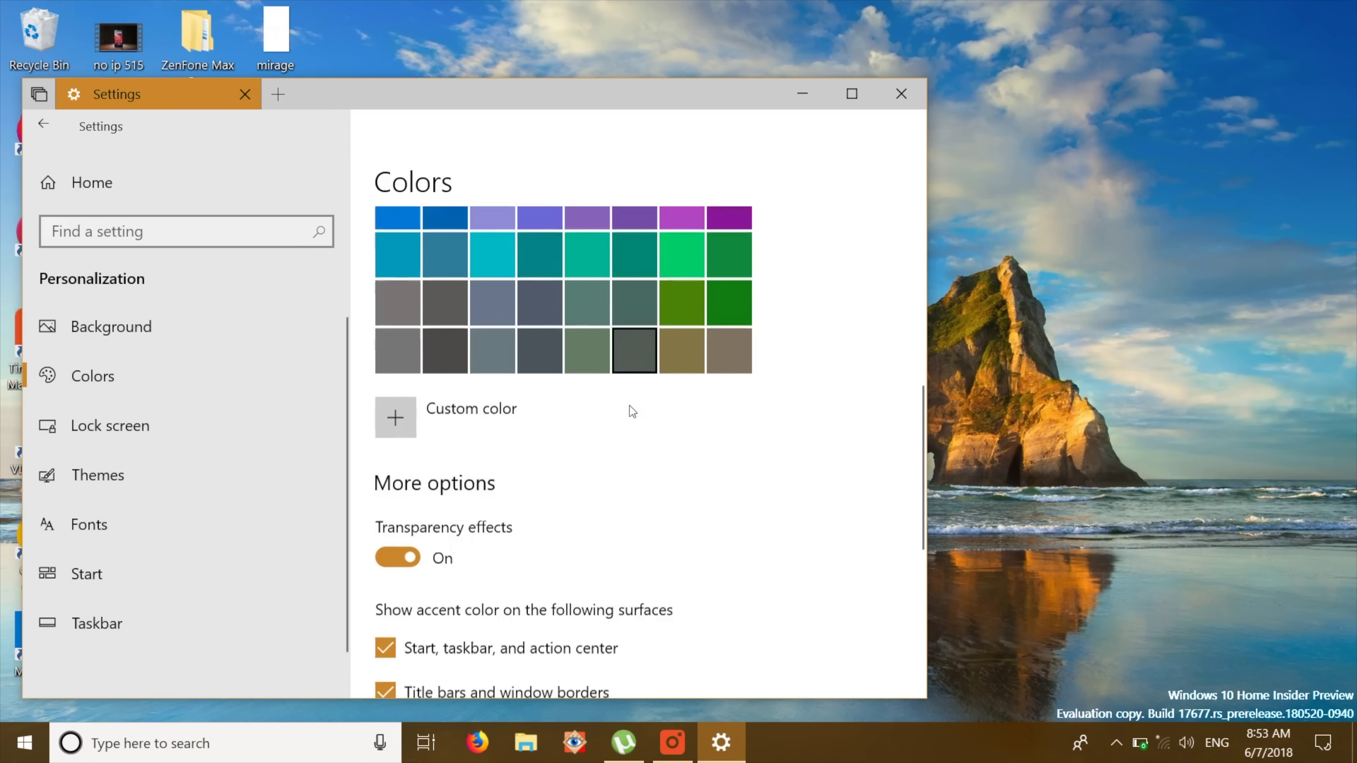
{"action": "scroll", "coordinate": [630, 406], "scroll_direction": "down", "scroll_amount": 8}
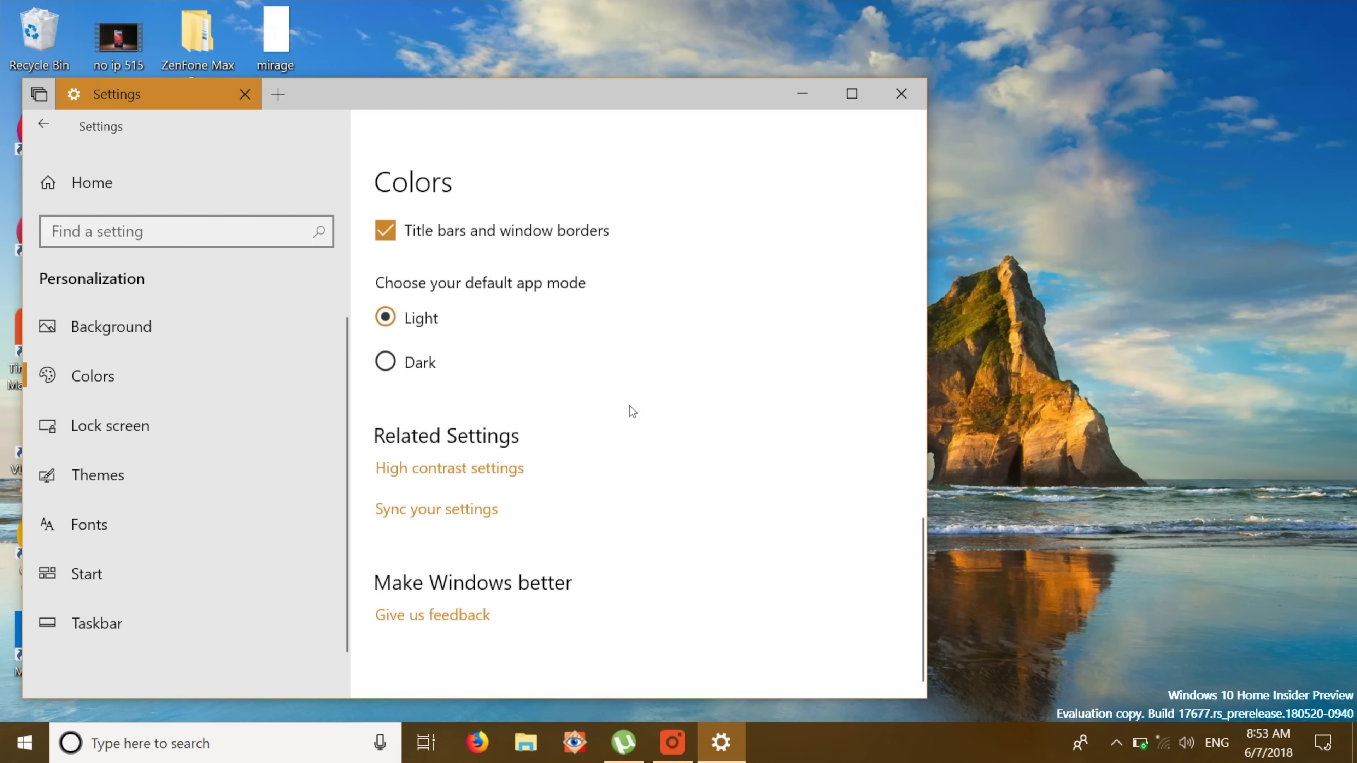
{"action": "left_click", "coordinate": [386, 364]}
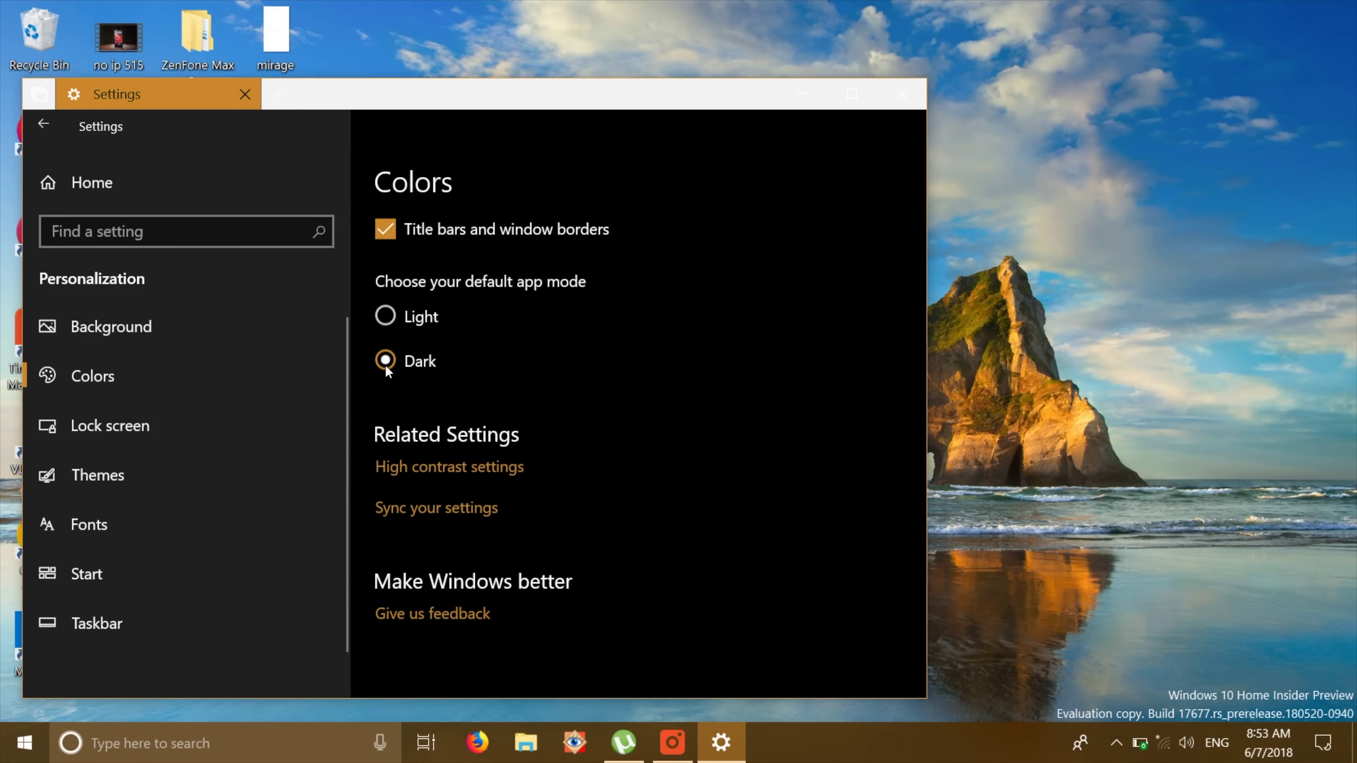
Check the Start menu in dark mode and toggle picking the accent colour from the wallpaper.
{"action": "left_click", "coordinate": [29, 757]}
{"action": "left_click", "coordinate": [30, 757]}
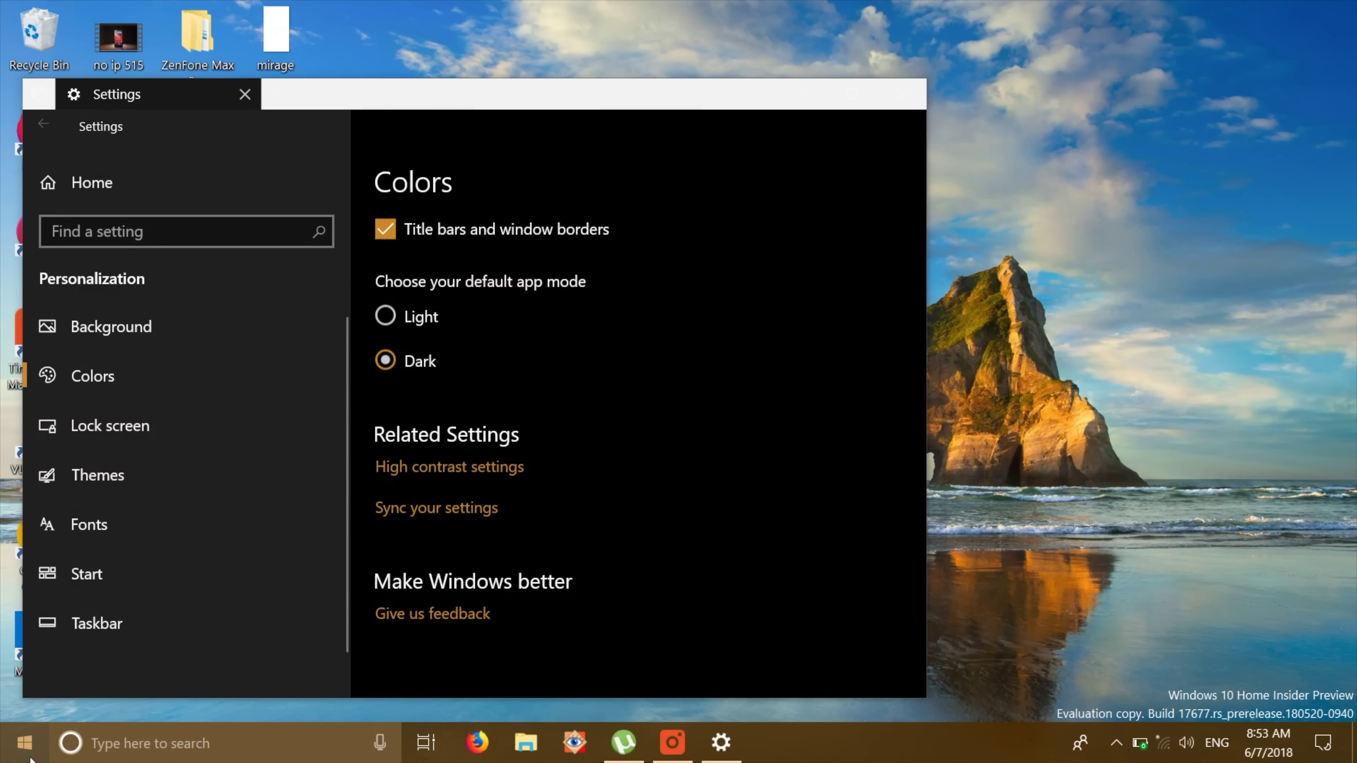
{"action": "scroll", "coordinate": [469, 378], "scroll_direction": "up", "scroll_amount": 15}
{"action": "left_click", "coordinate": [401, 417]}
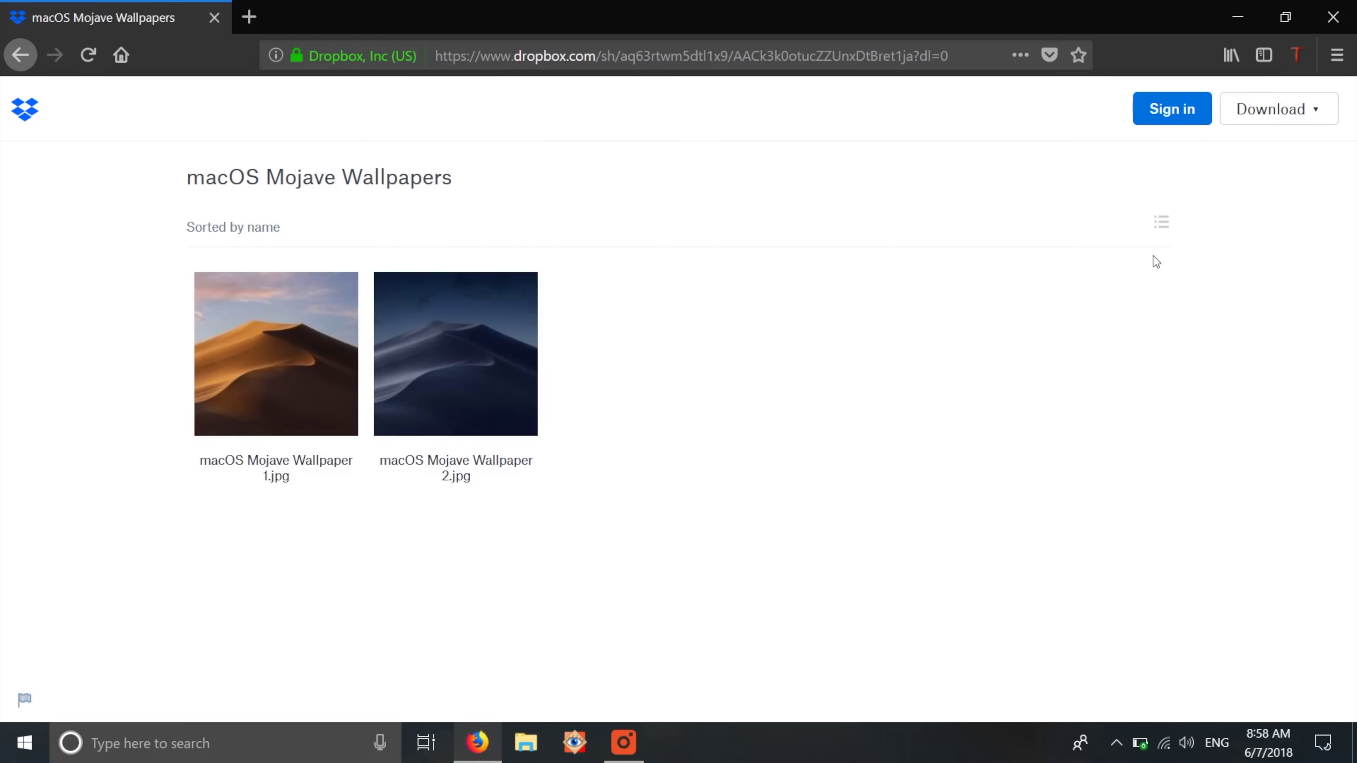
Open the Download options for the macOS Mojave Wallpapers Dropbox folder.
{"action": "left_click", "coordinate": [1315, 114]}
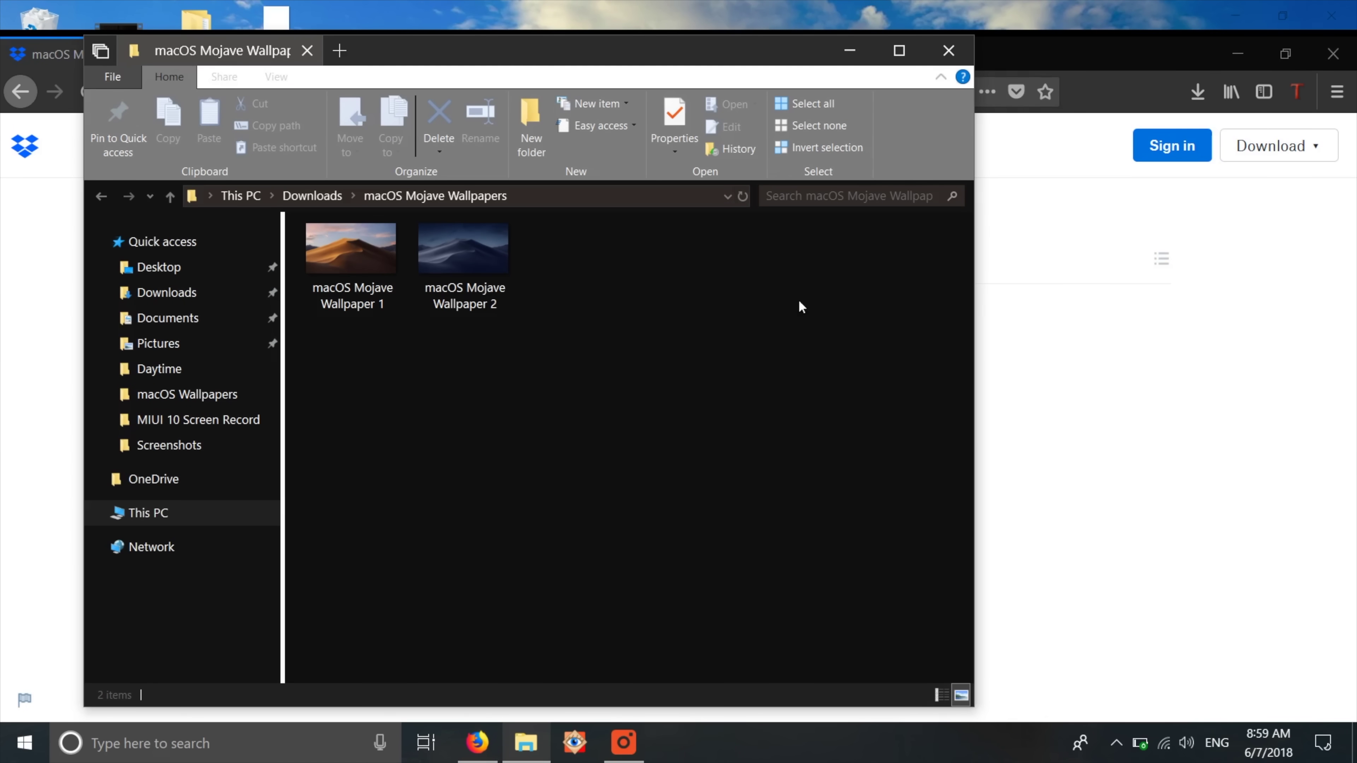
Duplicate both Mojave wallpapers by copying and pasting each one.
{"action": "right_click", "coordinate": [350, 251]}
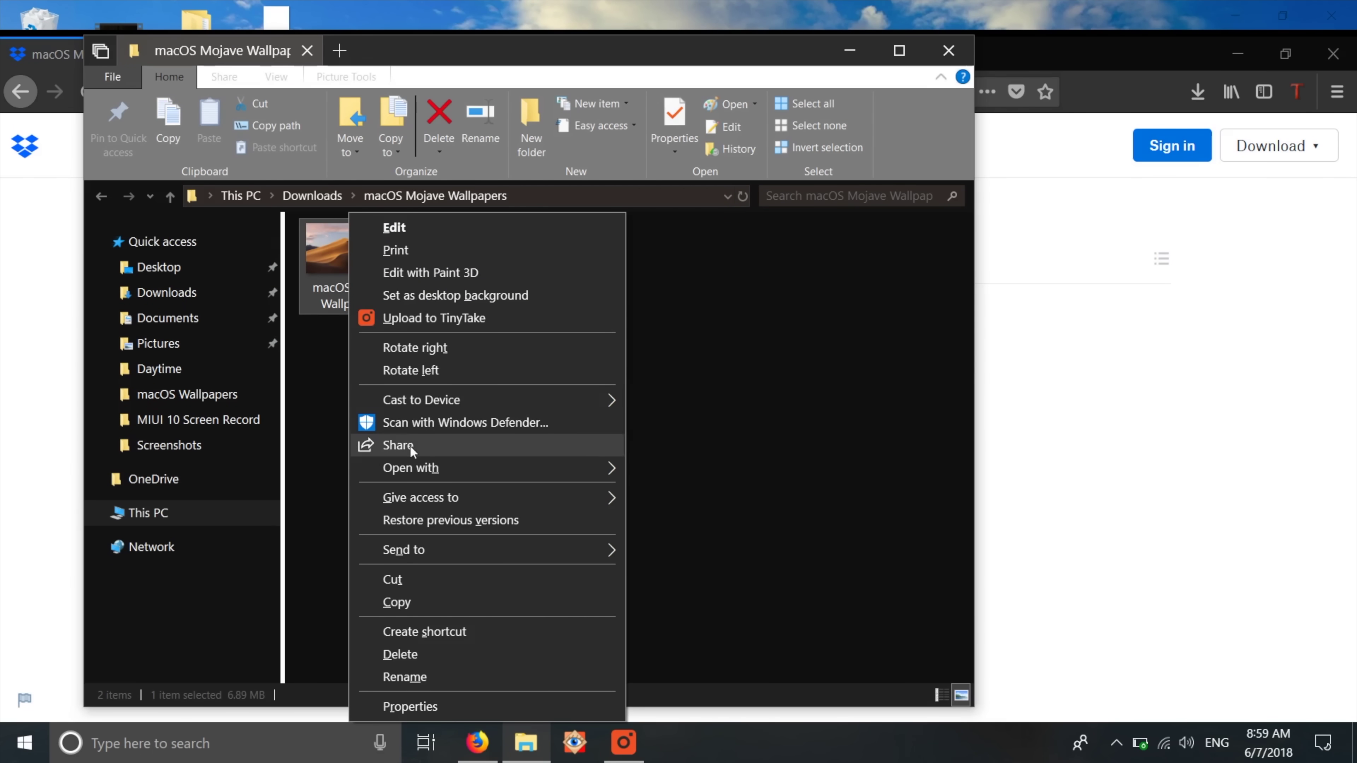
{"action": "left_click", "coordinate": [483, 600]}
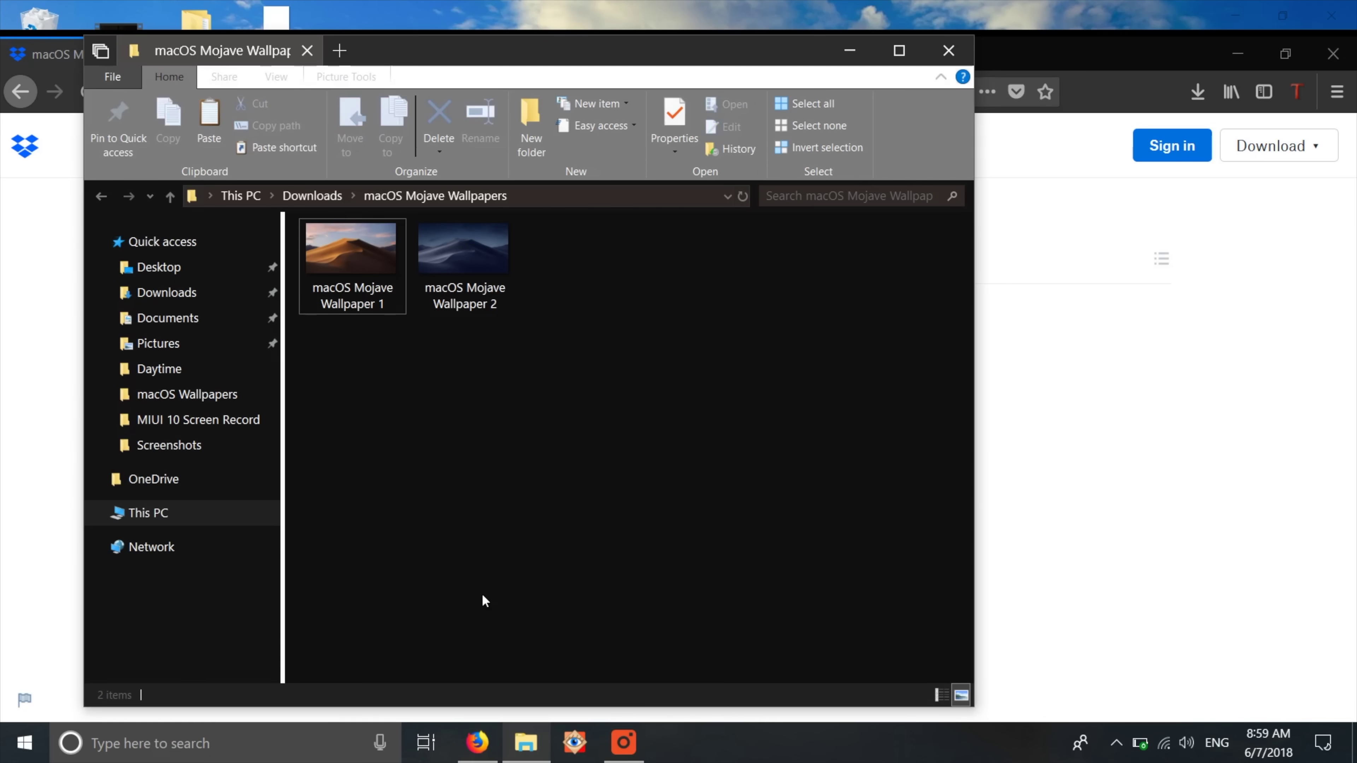
{"action": "key", "text": "ctrl+v"}
{"action": "left_click", "coordinate": [576, 289]}
{"action": "key", "text": "ctrl+c"}
{"action": "key", "text": "ctrl+v"}
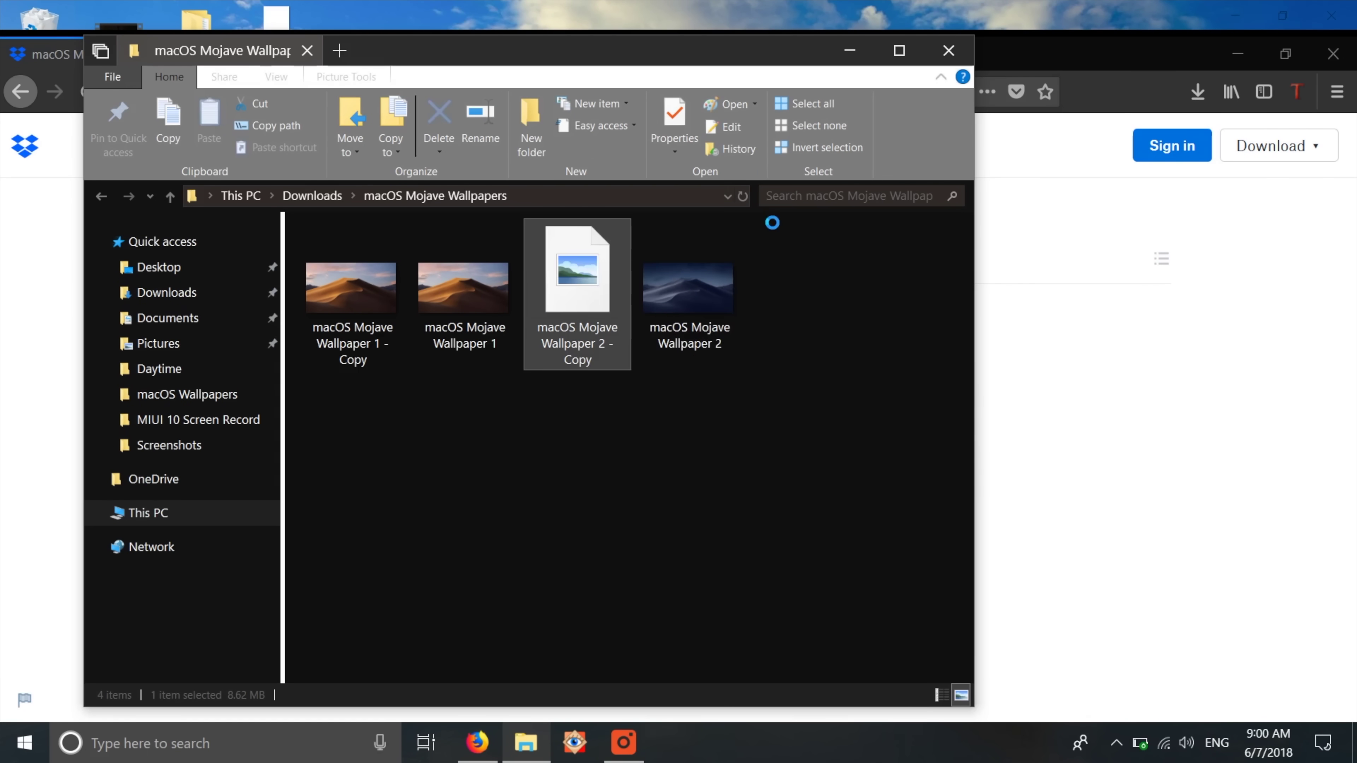
Rename the four wallpaper images to 1, 2, 3 and 4.
{"action": "key", "text": "Home"}
{"action": "key", "text": "F2"}
{"action": "type", "text": "1"}
{"action": "key", "text": "Tab"}
{"action": "type", "text": "2"}
{"action": "key", "text": "Tab"}
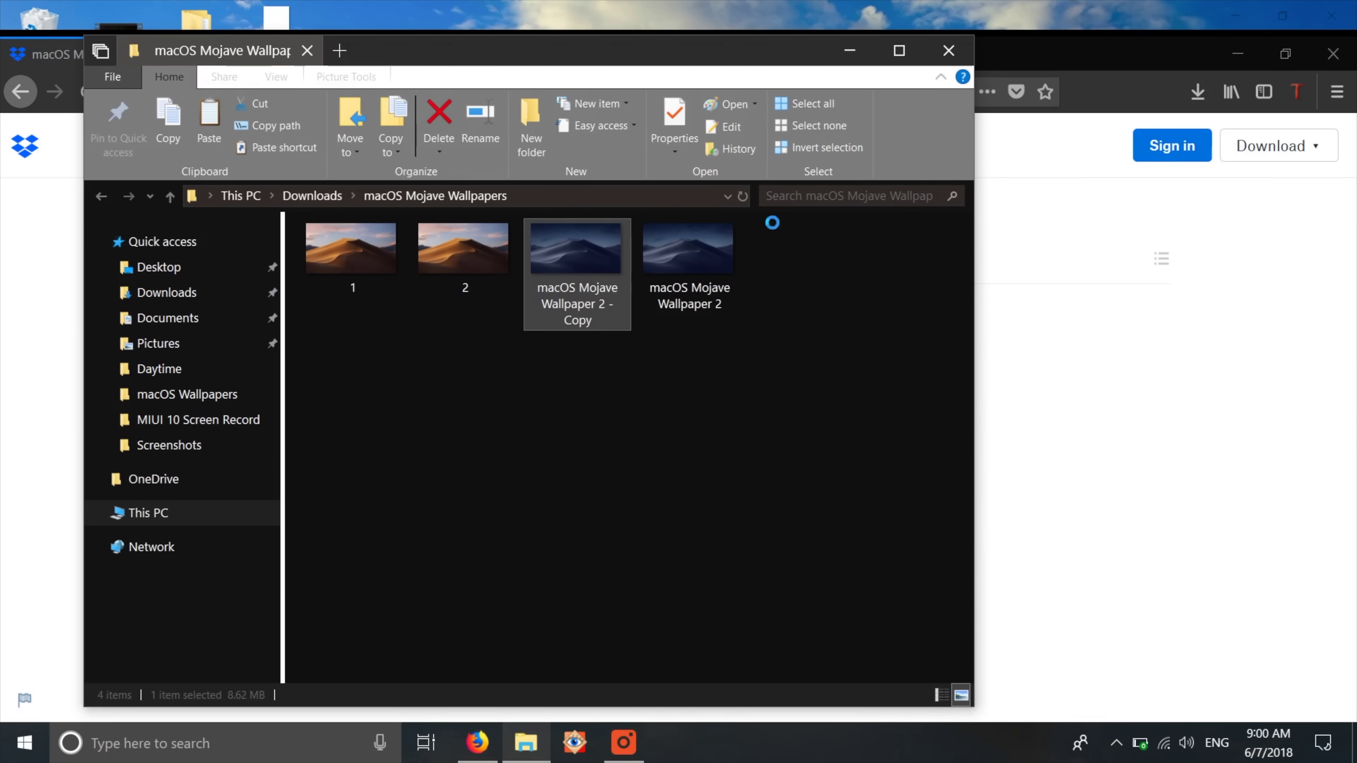
{"action": "type", "text": "3\t4"}
{"action": "key", "text": "super+i"}
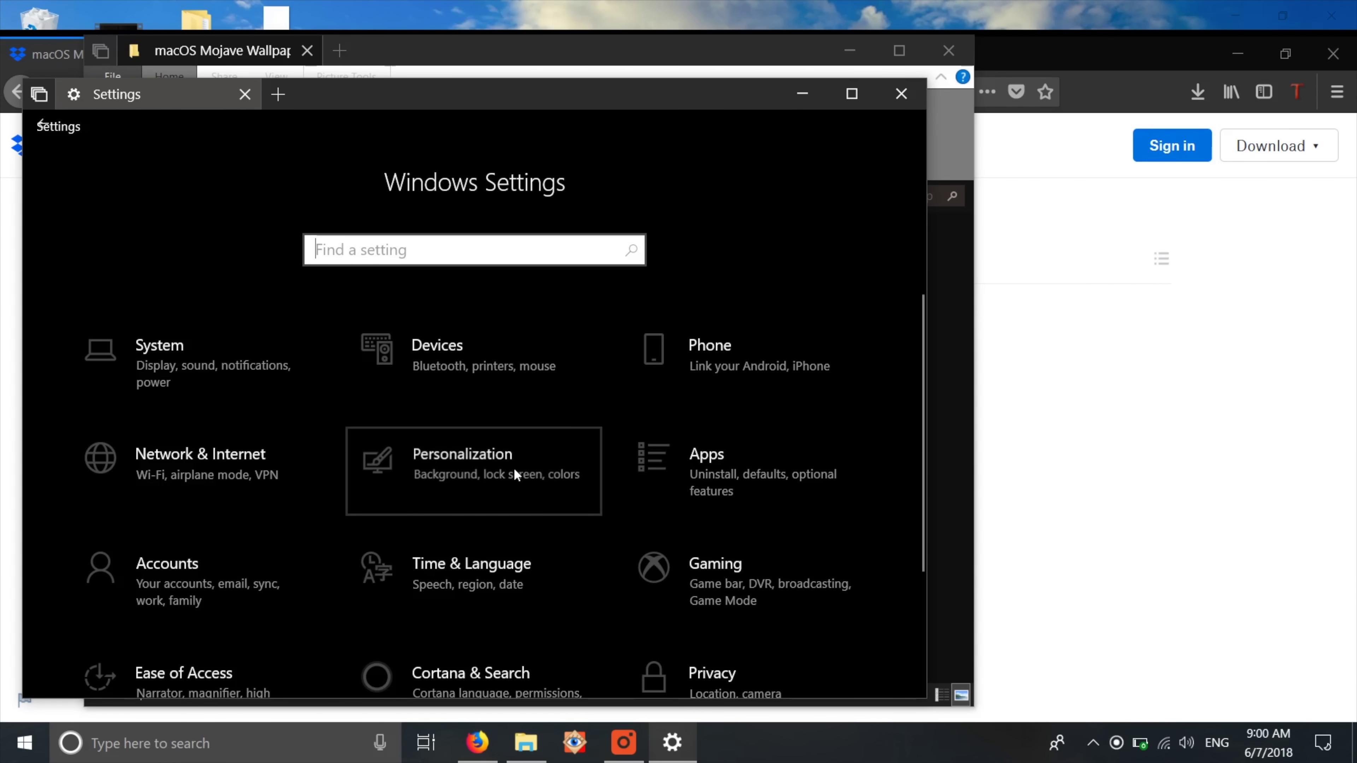
In Personalization > Background, choose Slideshow using the macOS Mojave Wallpapers album with 6-hour changes.
{"action": "left_click", "coordinate": [513, 468]}
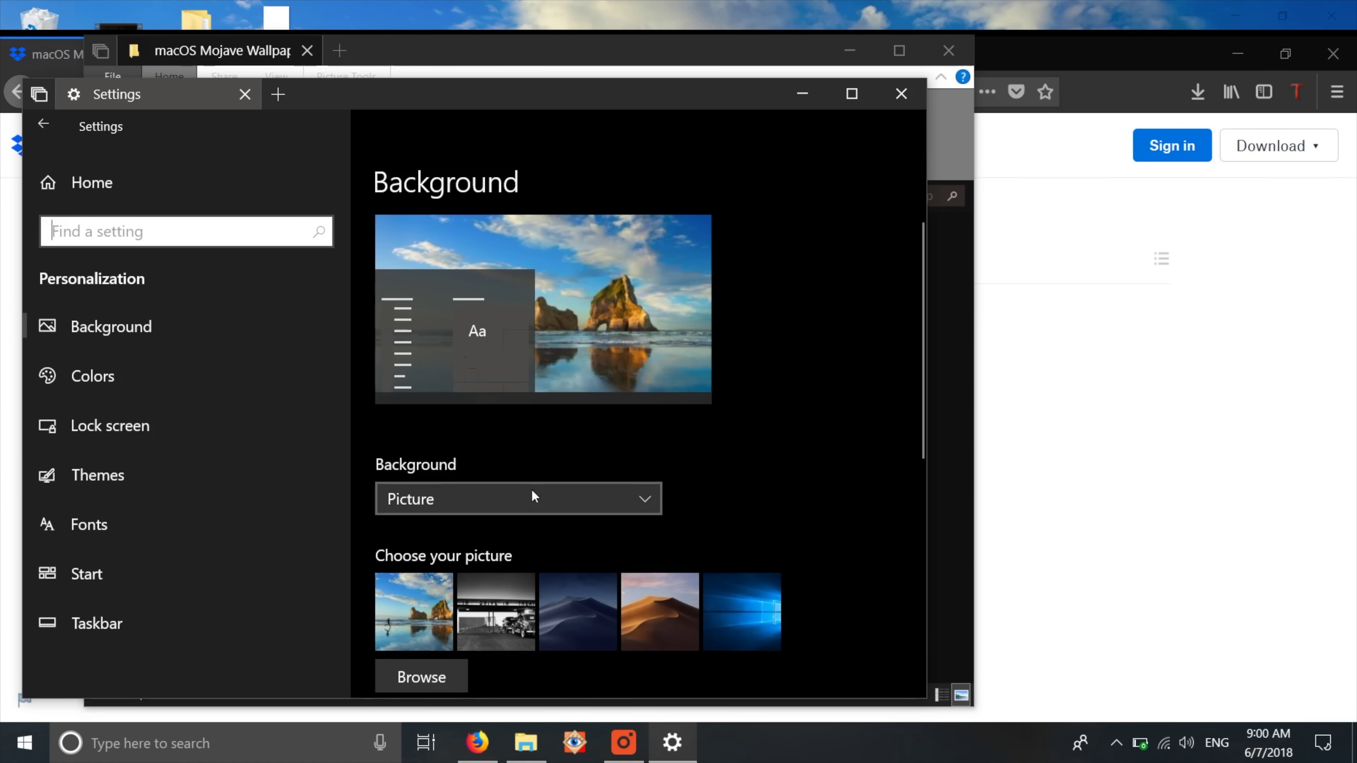
{"action": "left_click", "coordinate": [531, 489]}
{"action": "left_click", "coordinate": [506, 559]}
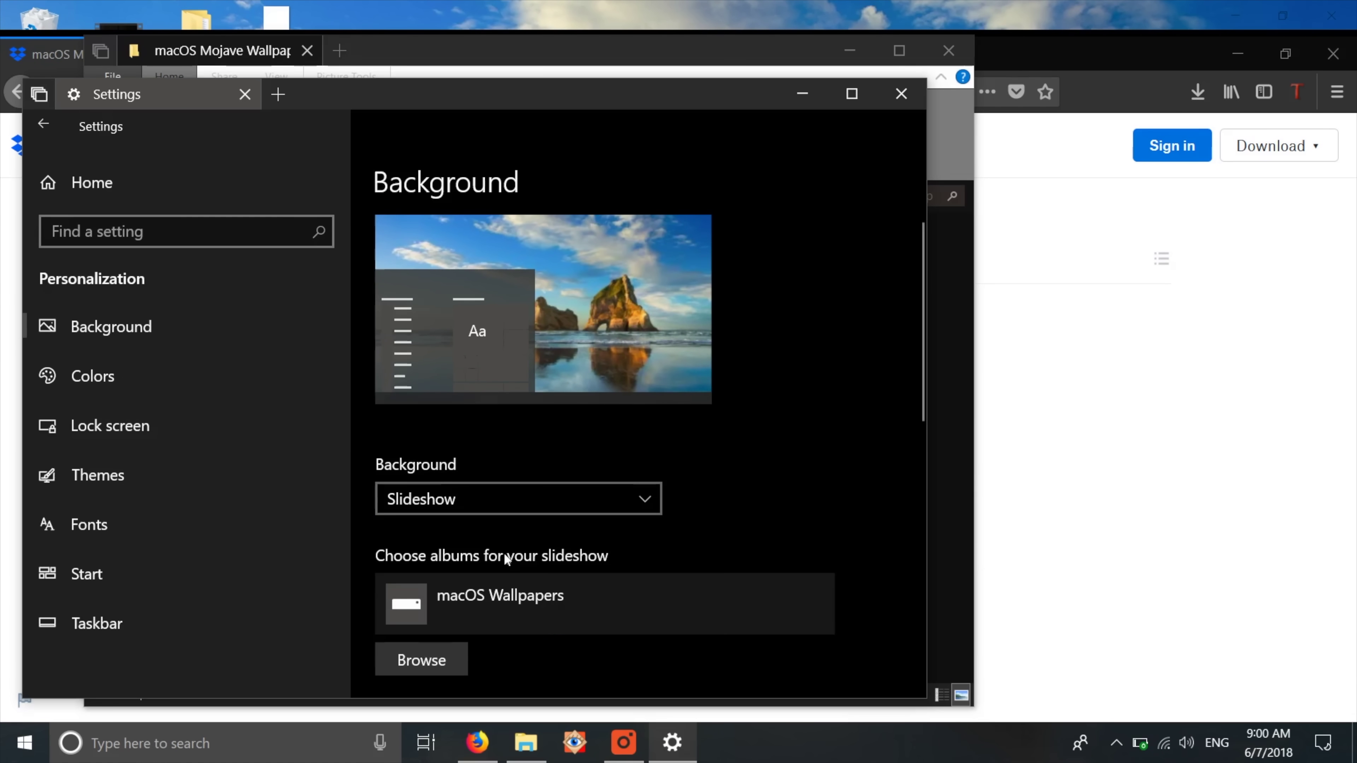
{"action": "left_click", "coordinate": [498, 630]}
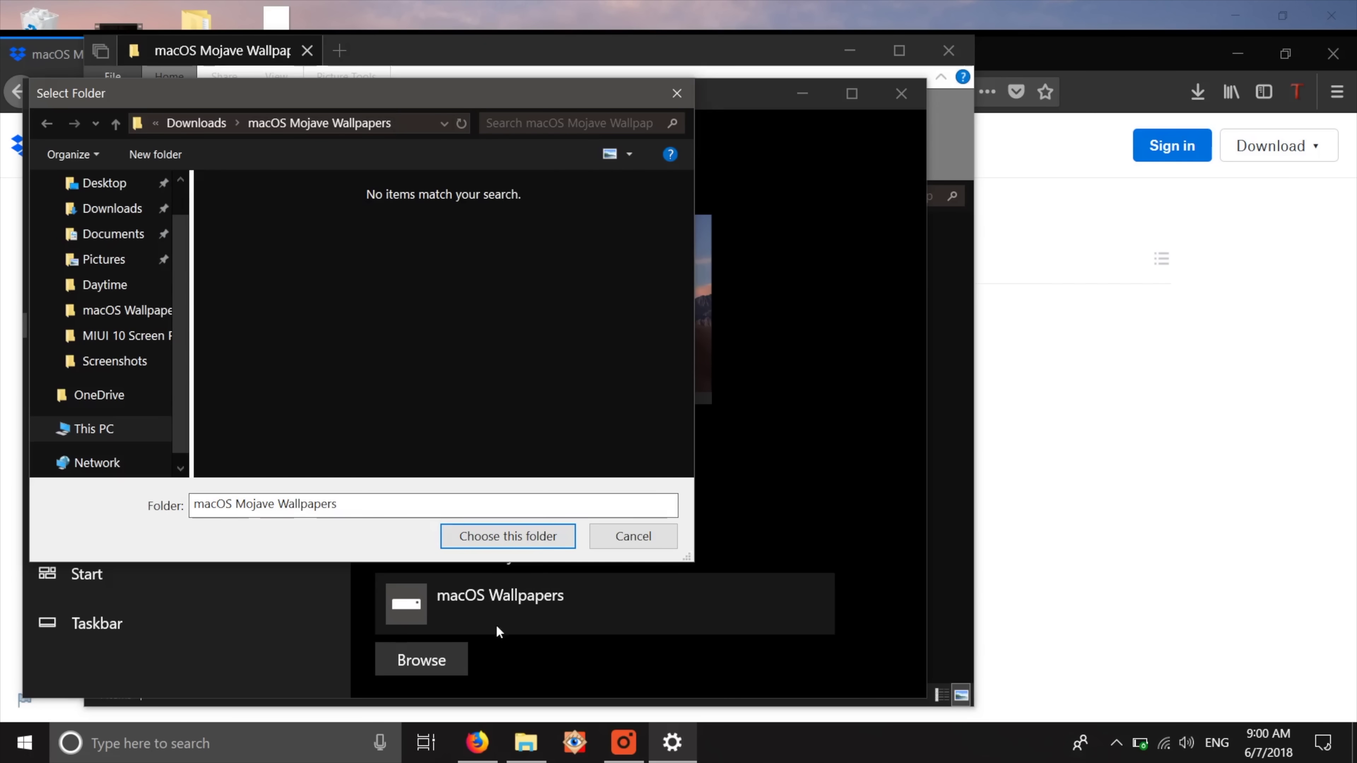
{"action": "left_click", "coordinate": [540, 541]}
{"action": "left_click", "coordinate": [461, 613]}
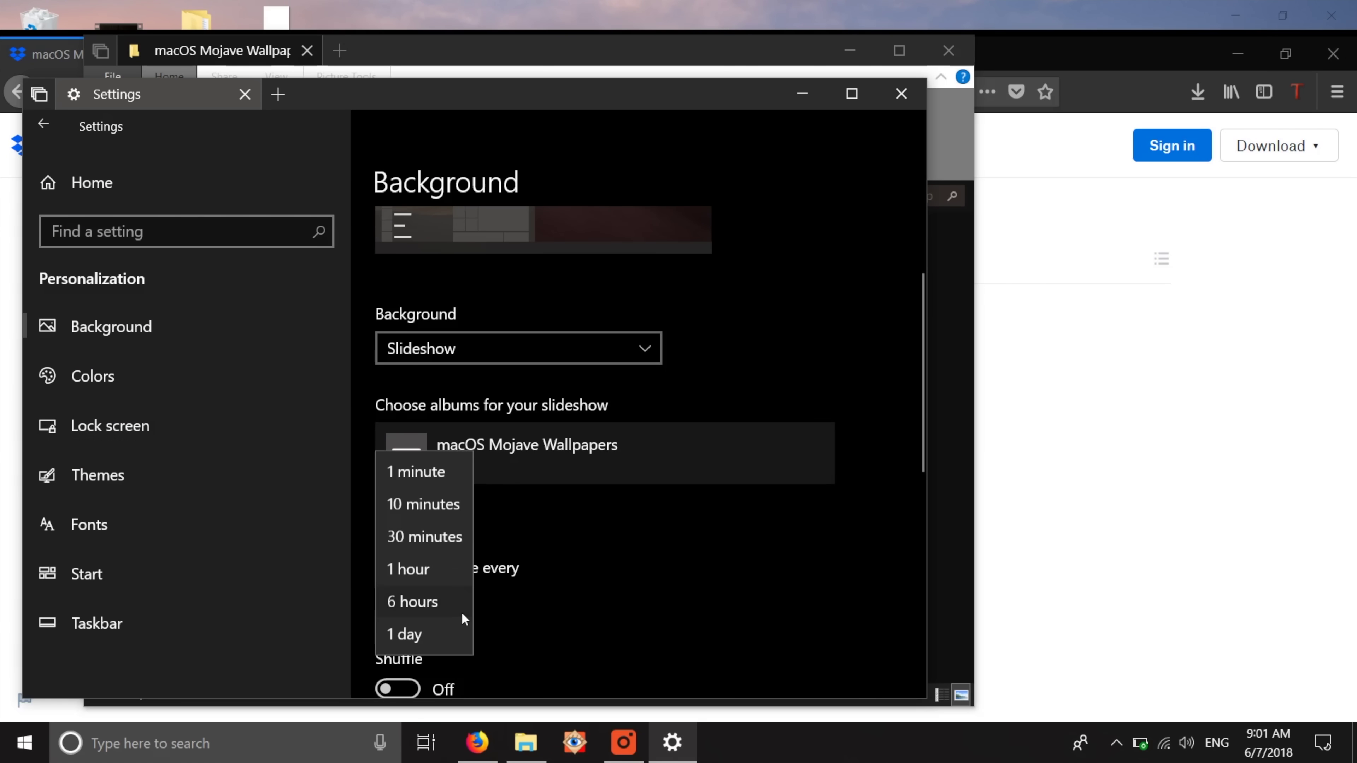
{"action": "left_click", "coordinate": [412, 602]}
{"action": "scroll", "coordinate": [682, 565], "scroll_direction": "down", "scroll_amount": 5}
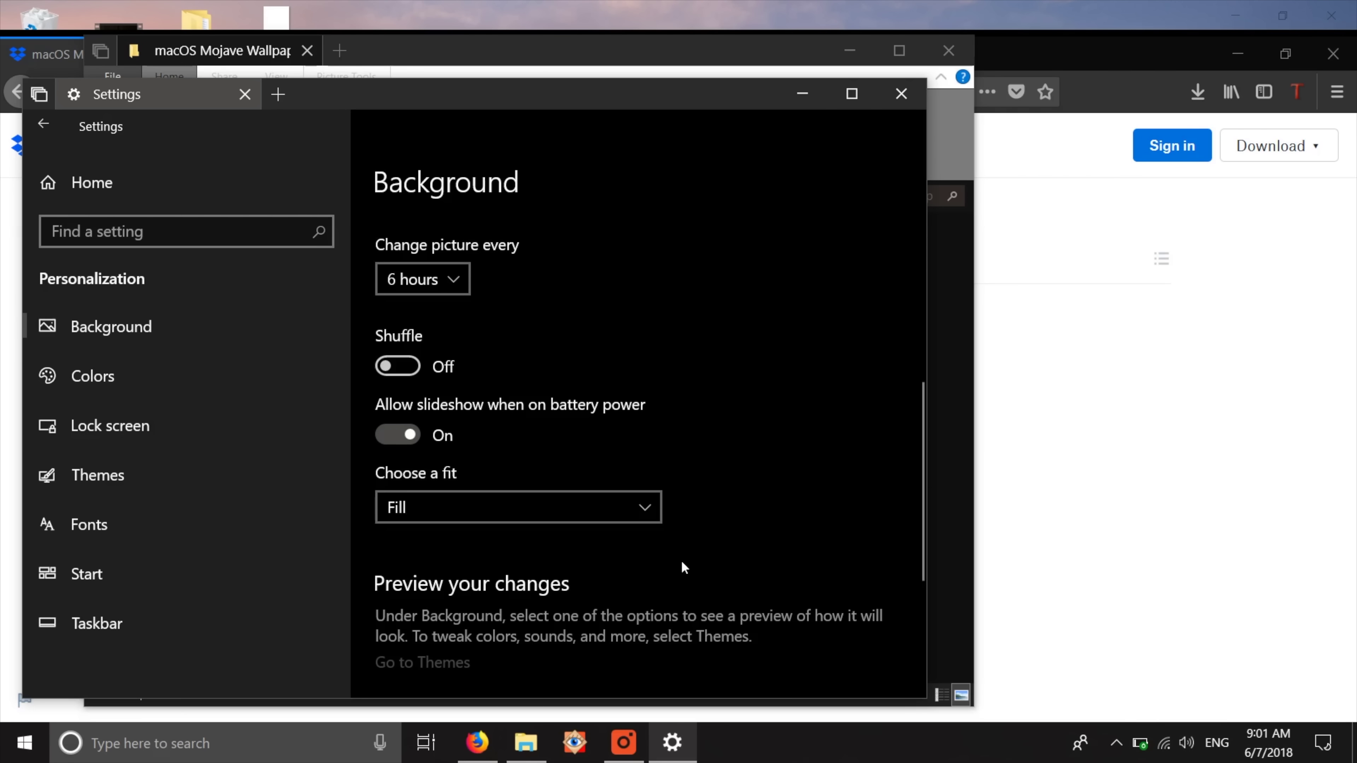
{"action": "scroll", "coordinate": [683, 564], "scroll_direction": "down", "scroll_amount": 3}
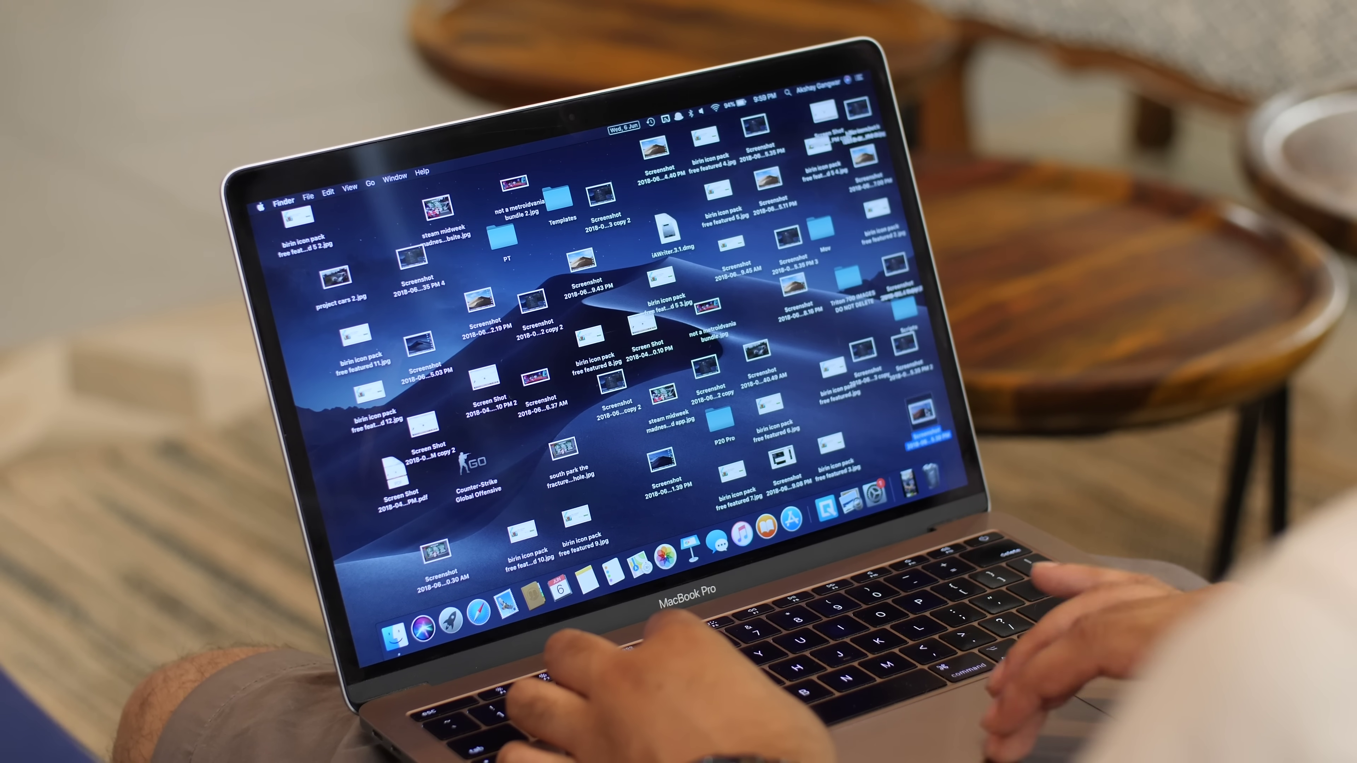
Turn on Use Stacks from the desktop's View menu to group the cluttered files.
{"action": "left_click", "coordinate": [902, 345]}
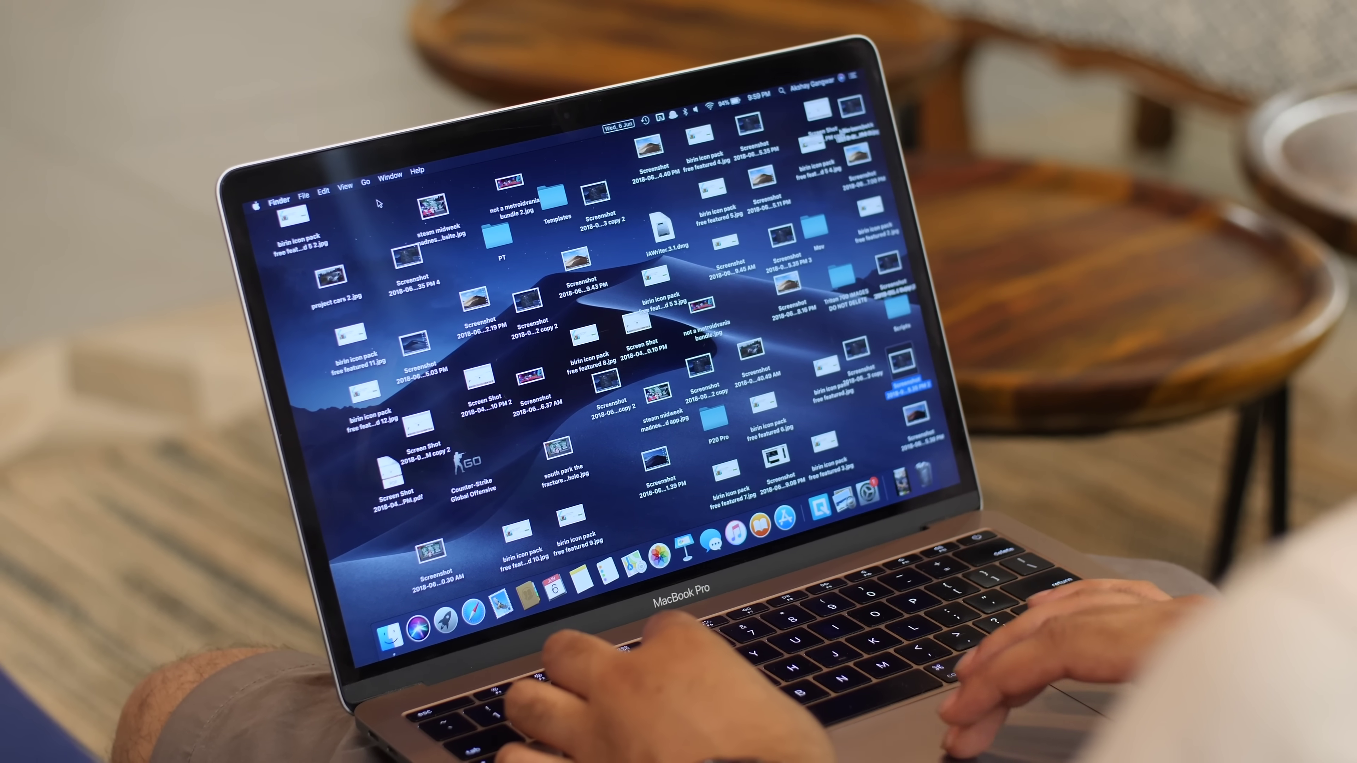
{"action": "left_click", "coordinate": [346, 187]}
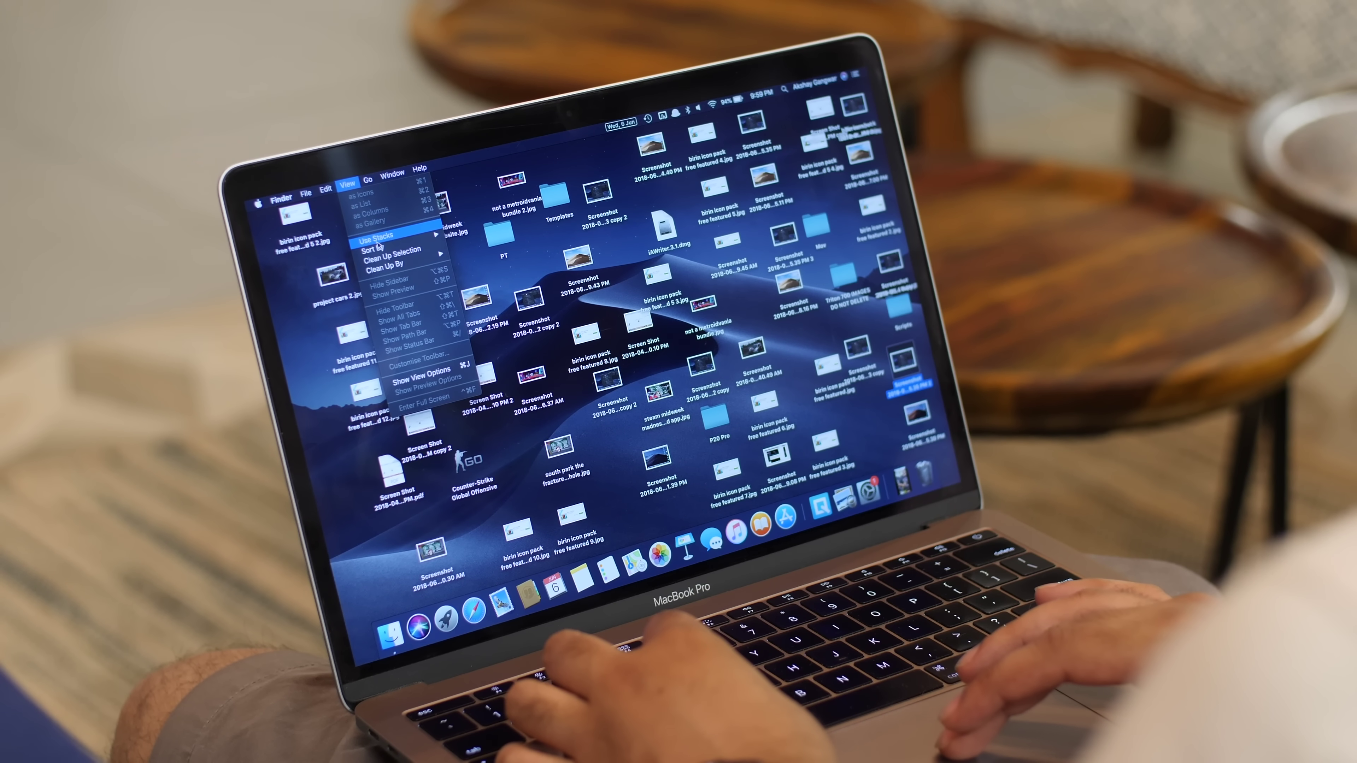
{"action": "left_click", "coordinate": [377, 241]}
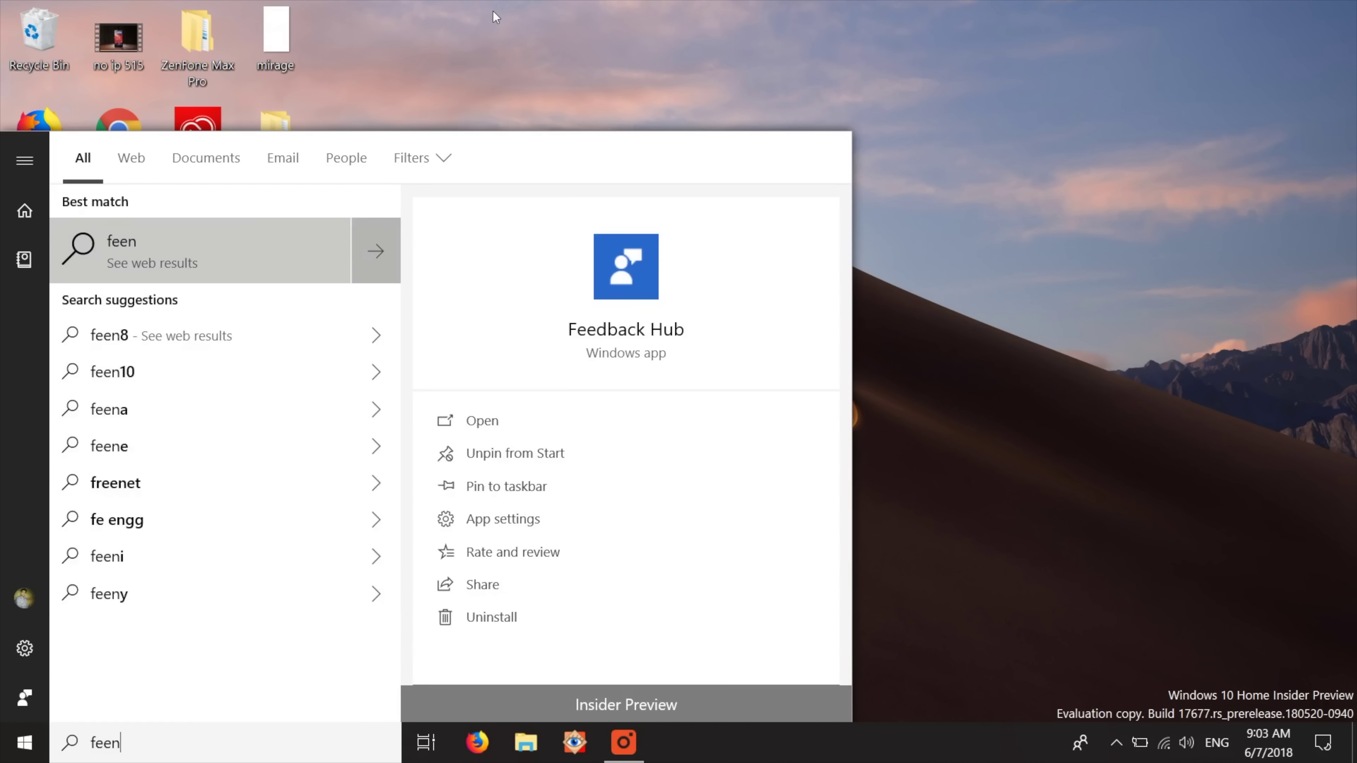
Launch Fences, re-enable it on the desktop, and turn on rolling up fences.
{"action": "key", "text": "BackSpace"}
{"action": "key", "text": "BackSpace"}
{"action": "type", "text": "n"}
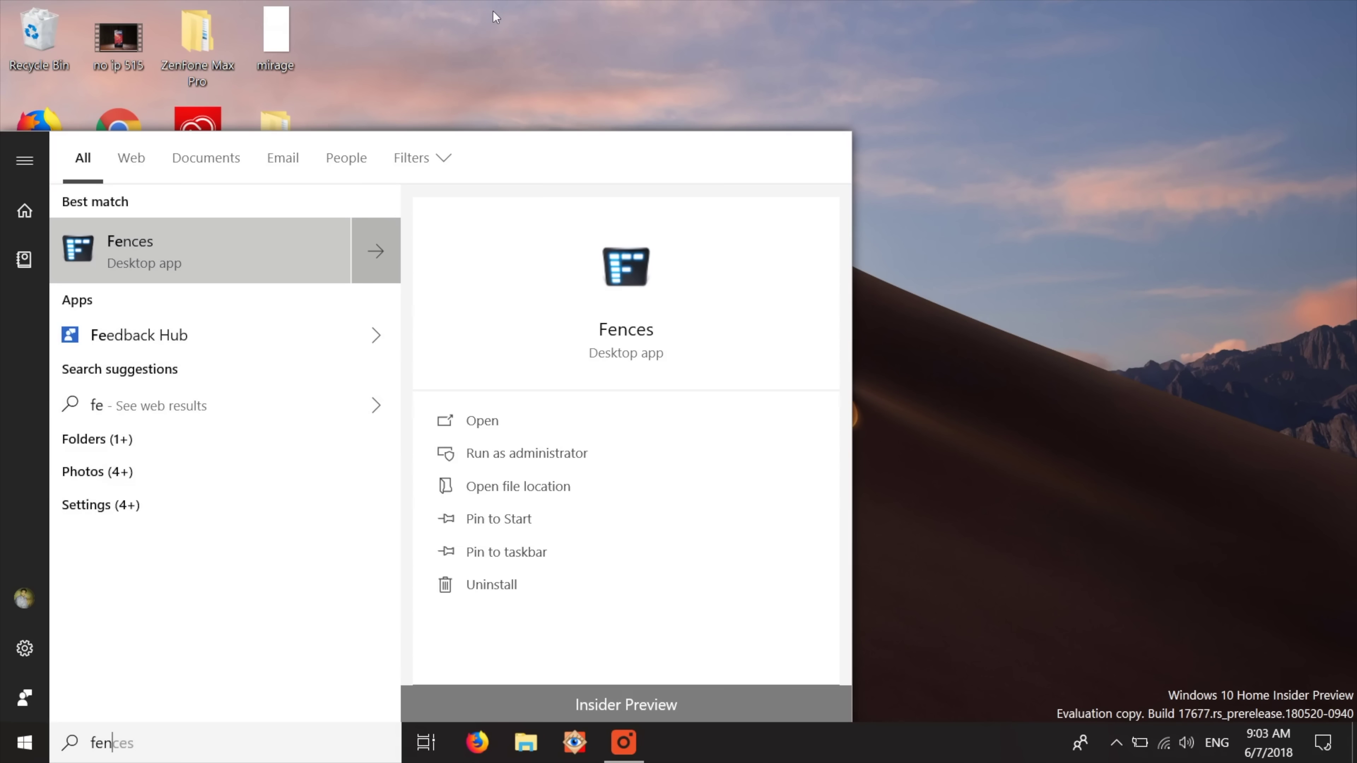
{"action": "type", "text": "ces"}
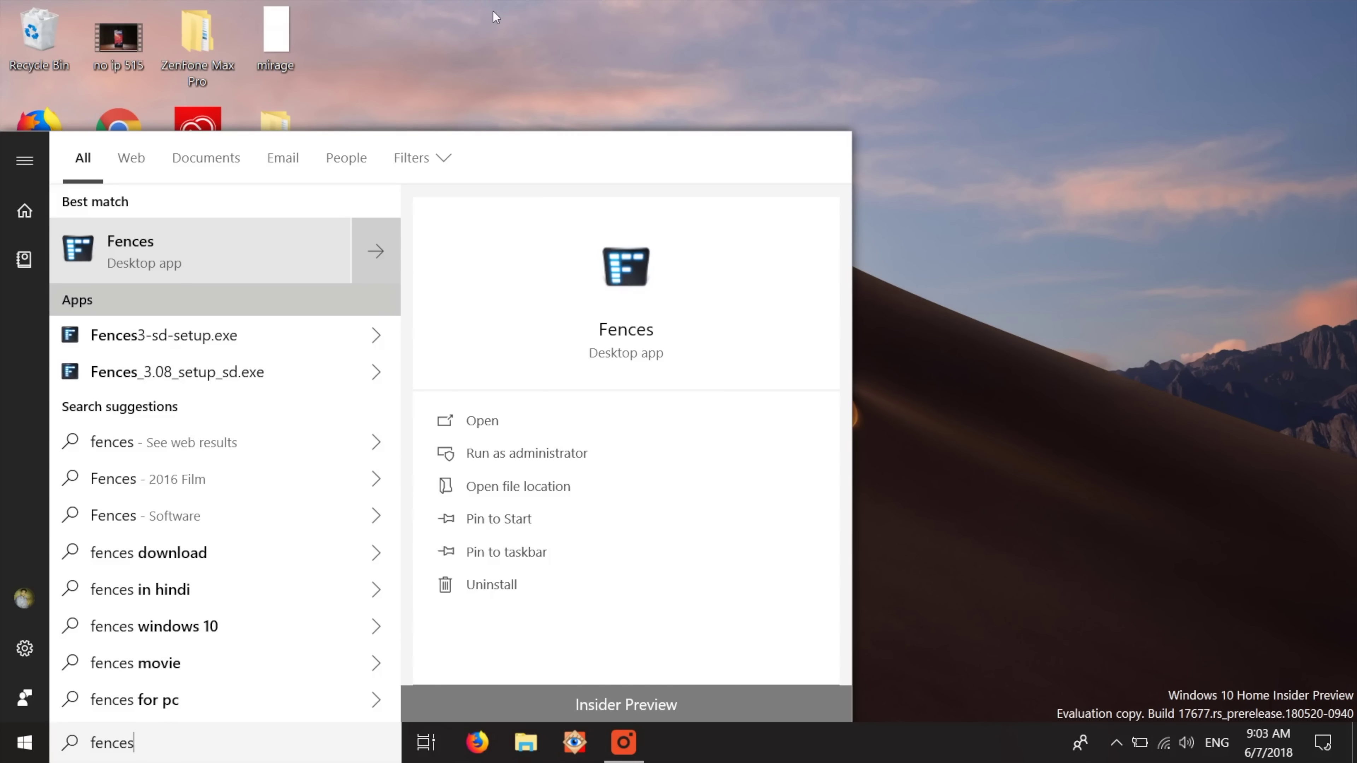
{"action": "key", "text": "Return"}
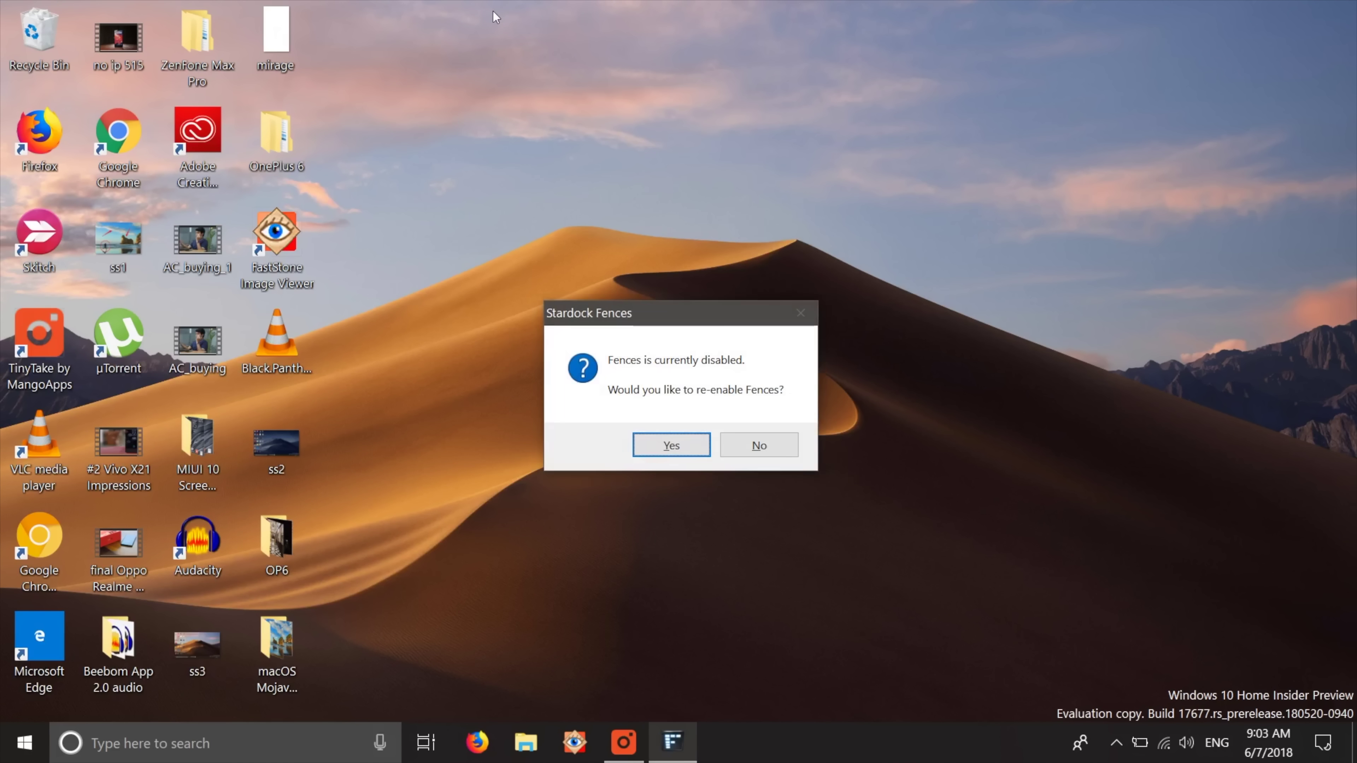
{"action": "left_click", "coordinate": [697, 452]}
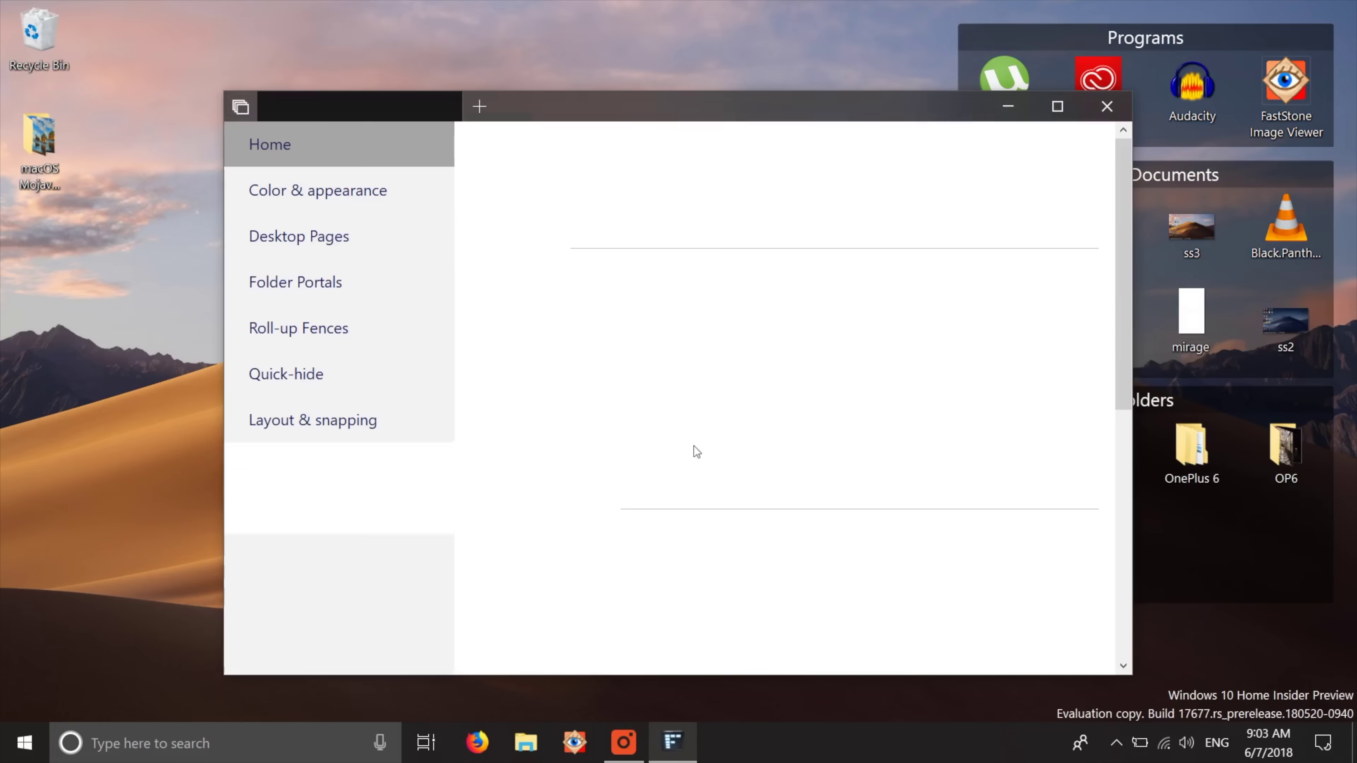
{"action": "left_click", "coordinate": [409, 329]}
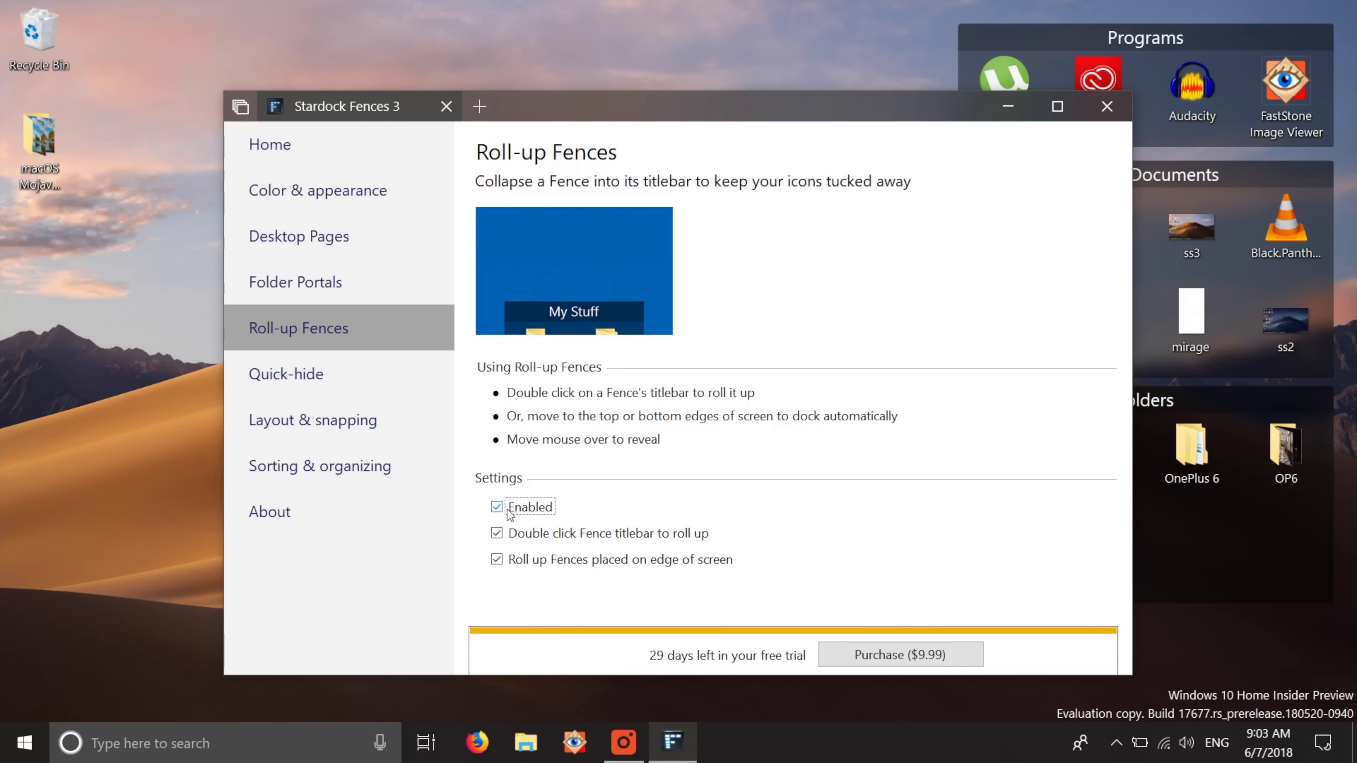
{"action": "left_click", "coordinate": [497, 507]}
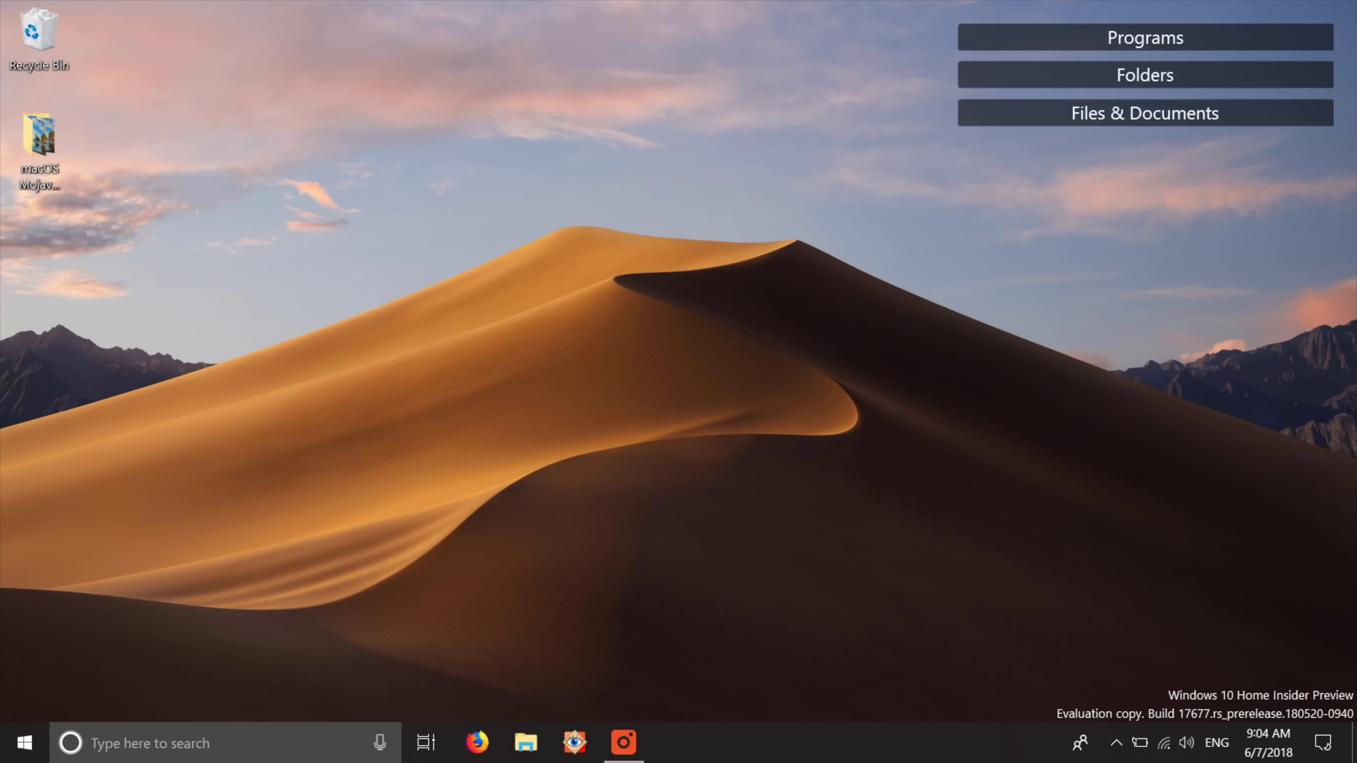
Drag the Files & Documents and Folders fences up under the Programs fence.
{"action": "mouse_move", "coordinate": [973, 82]}
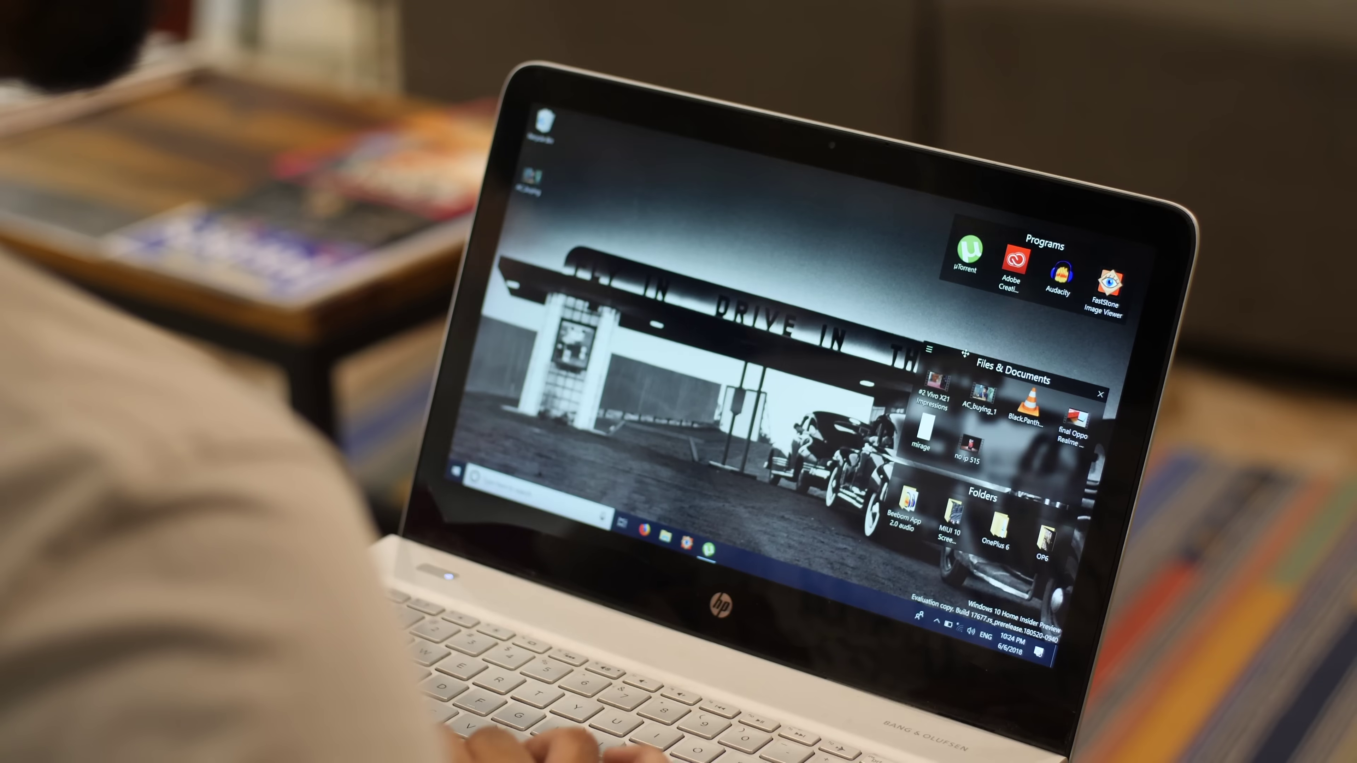
{"action": "left_click_drag", "start_coordinate": [965, 354], "coordinate": [981, 299]}
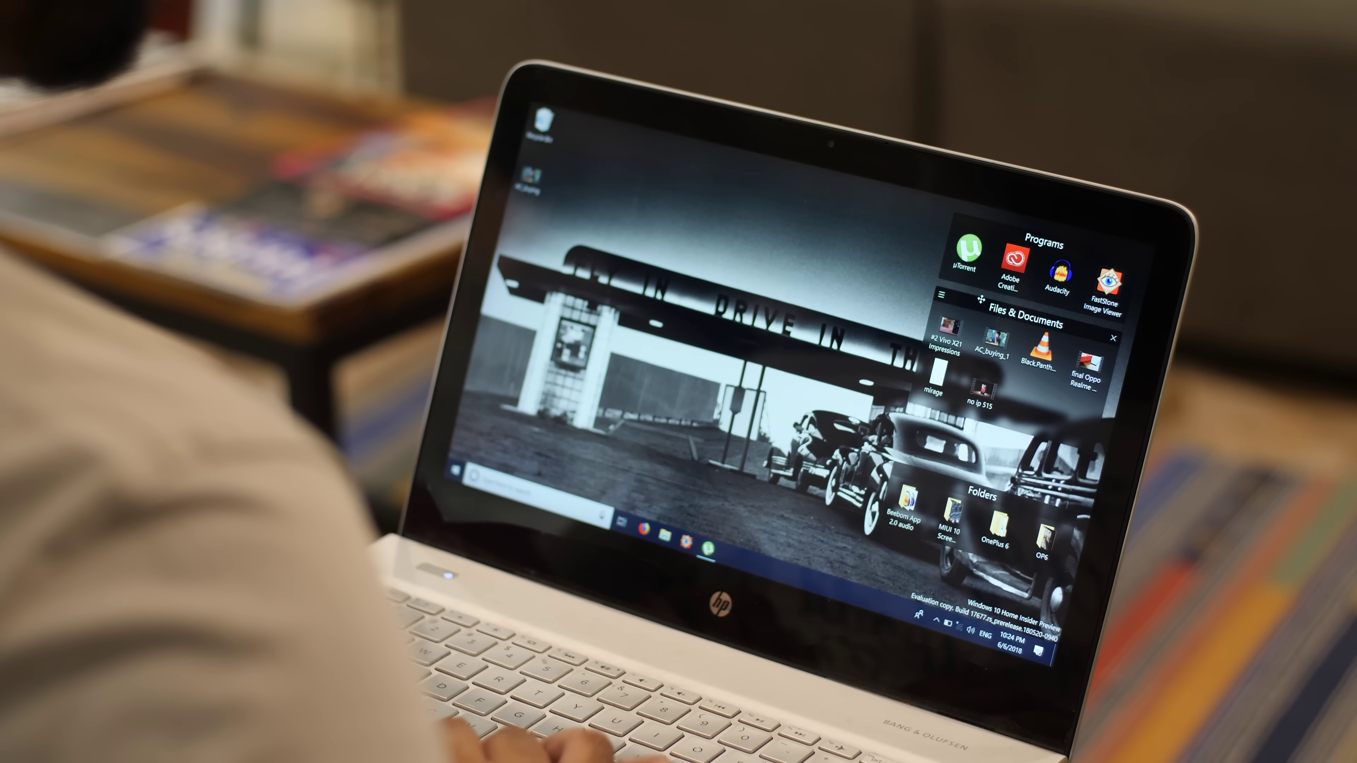
{"action": "left_click_drag", "start_coordinate": [939, 460], "coordinate": [951, 405]}
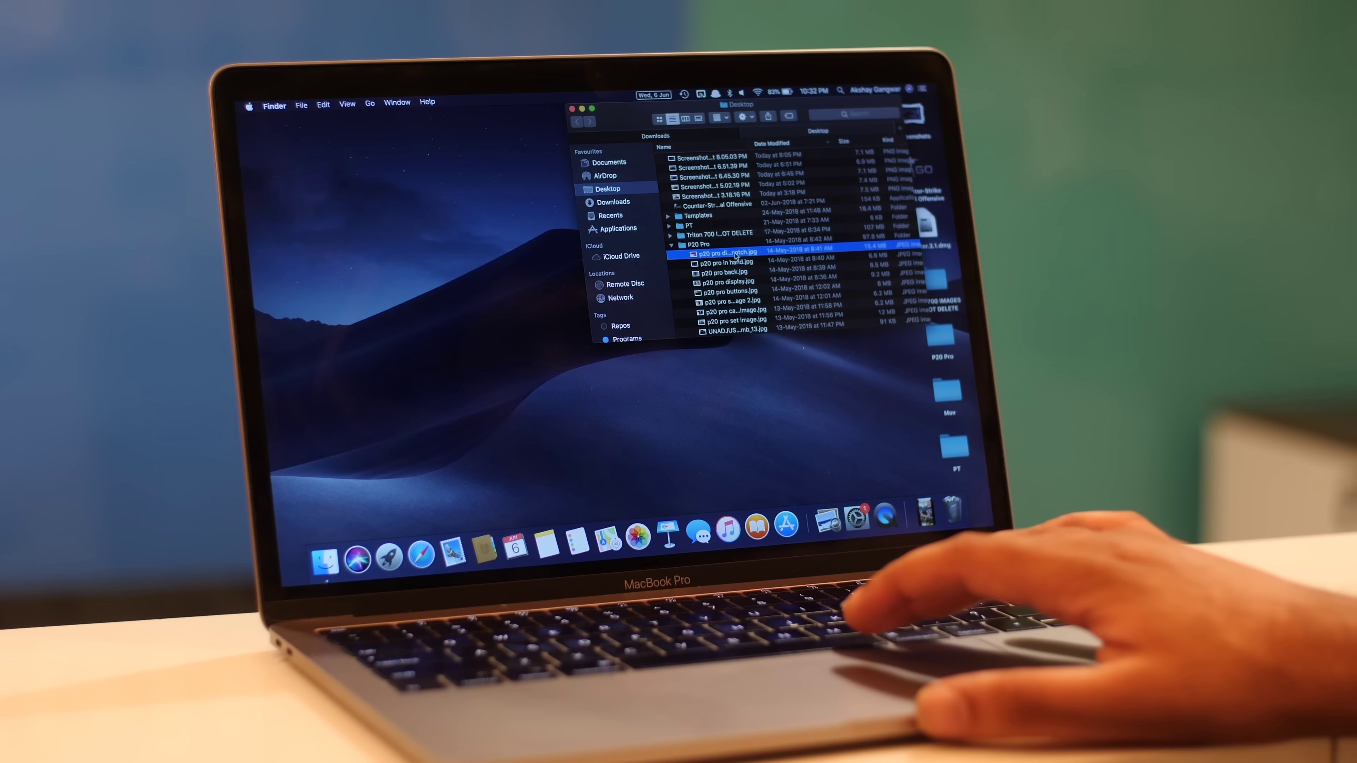
Quick Look through the photos to p20 pro display.jpg and mark it up with a circle.
{"action": "key", "text": "space"}
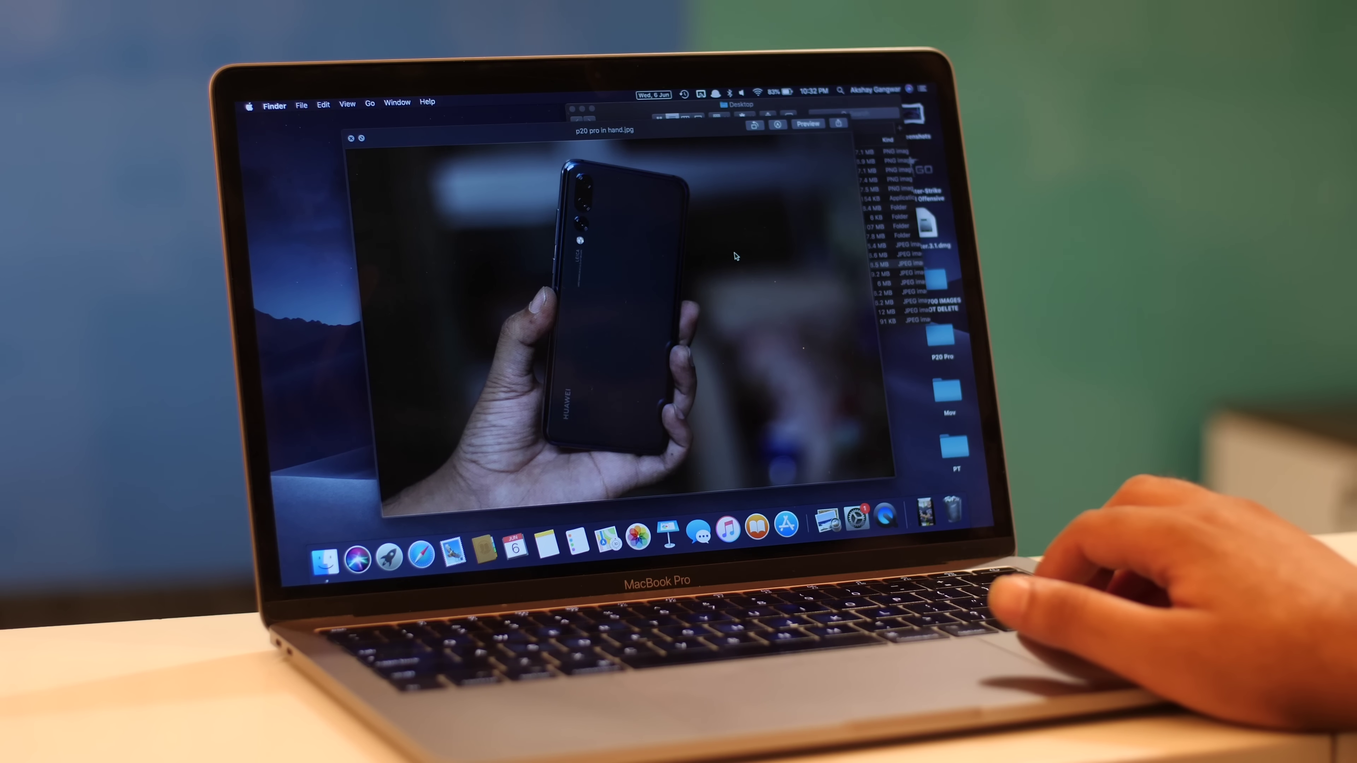
{"action": "key", "text": "Down"}
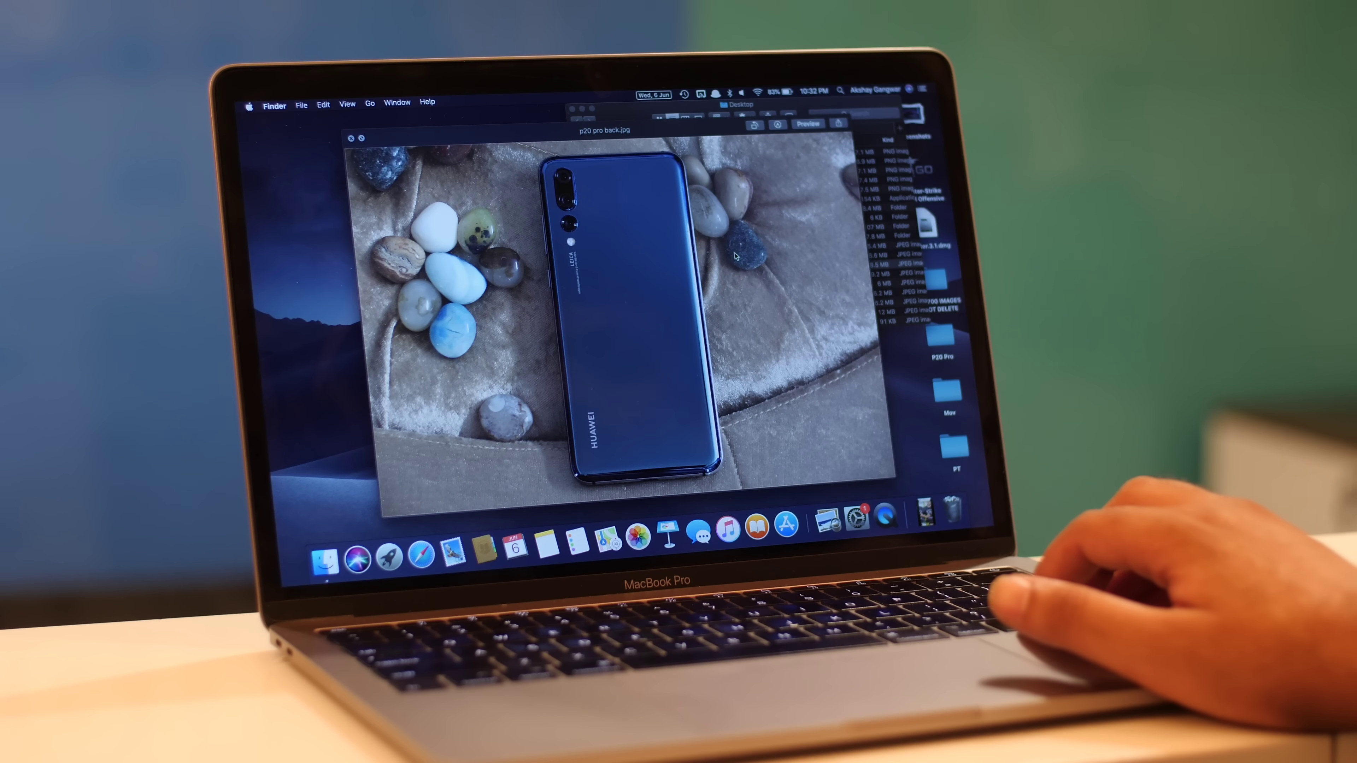
{"action": "key", "text": "Down"}
{"action": "key", "text": "Down"}
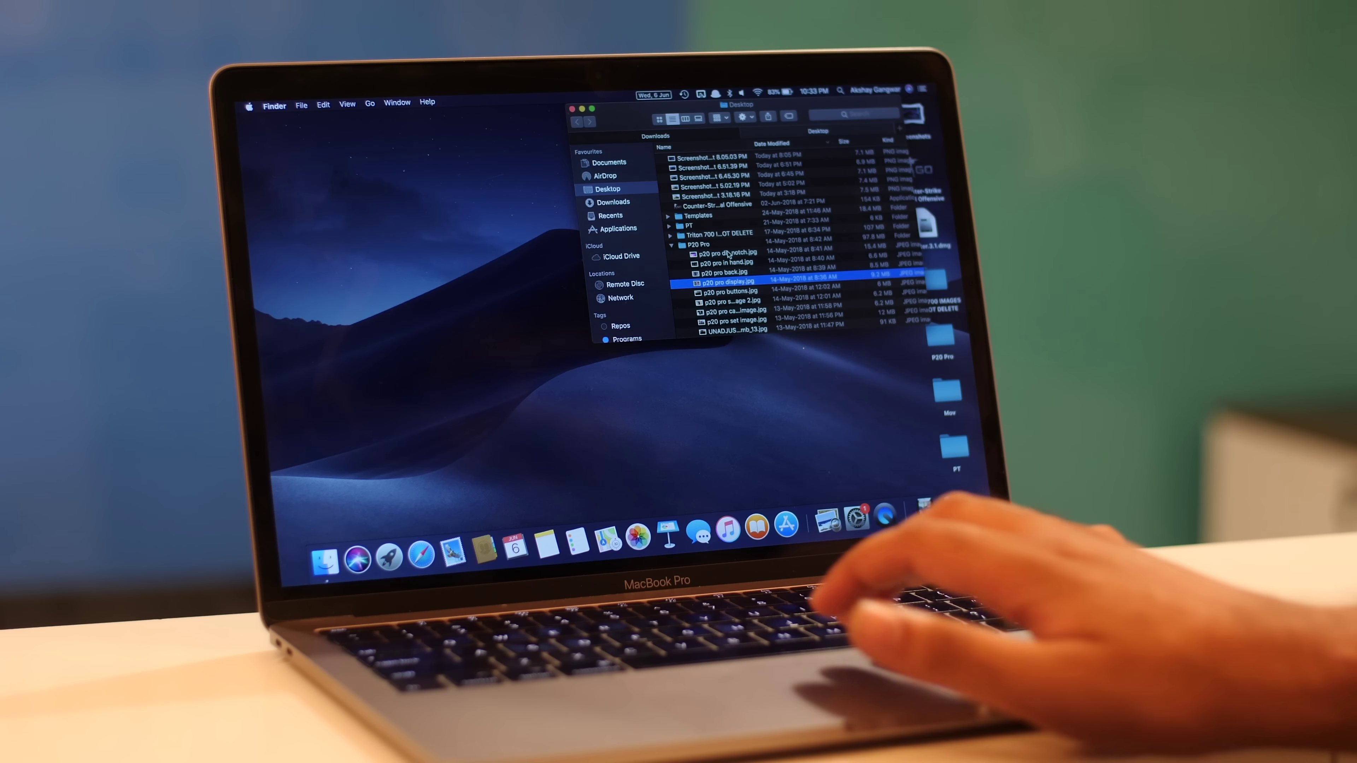
{"action": "key", "text": "space"}
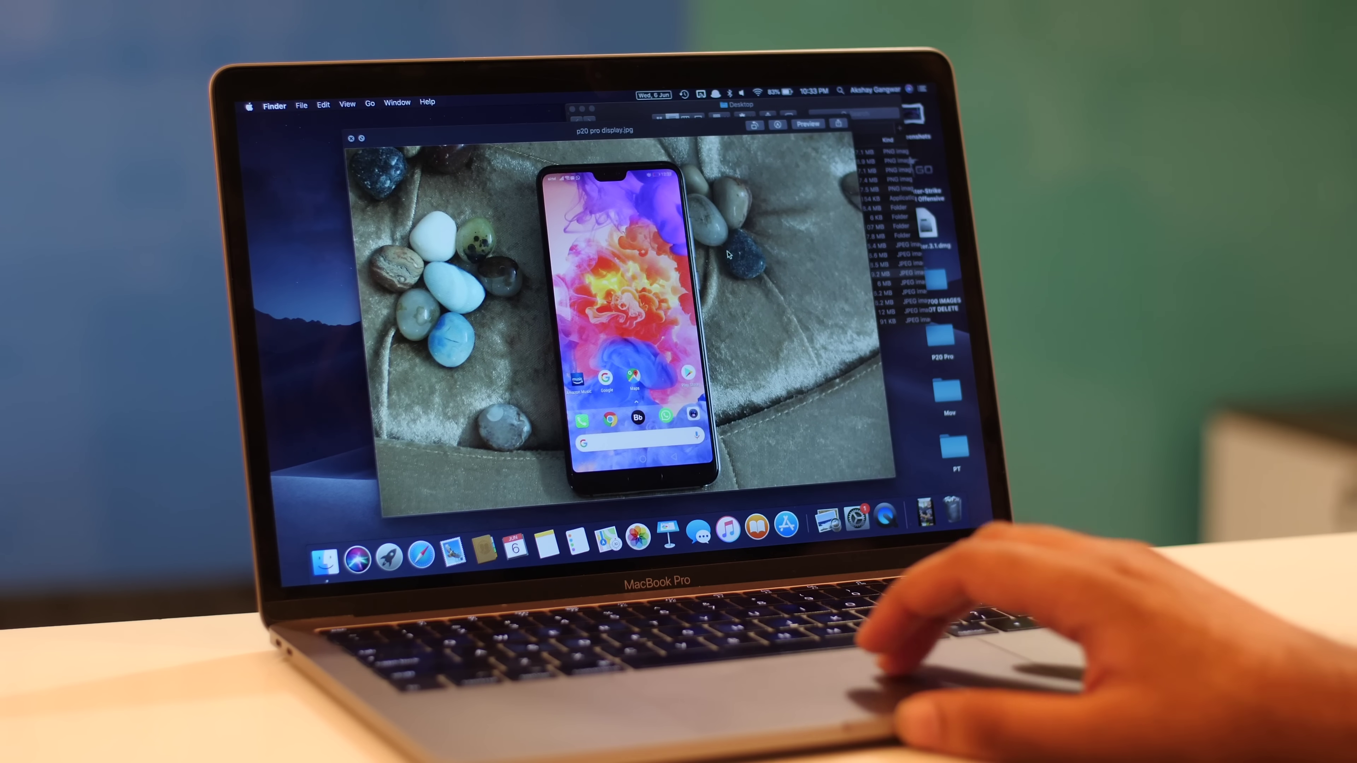
{"action": "left_click", "coordinate": [778, 124]}
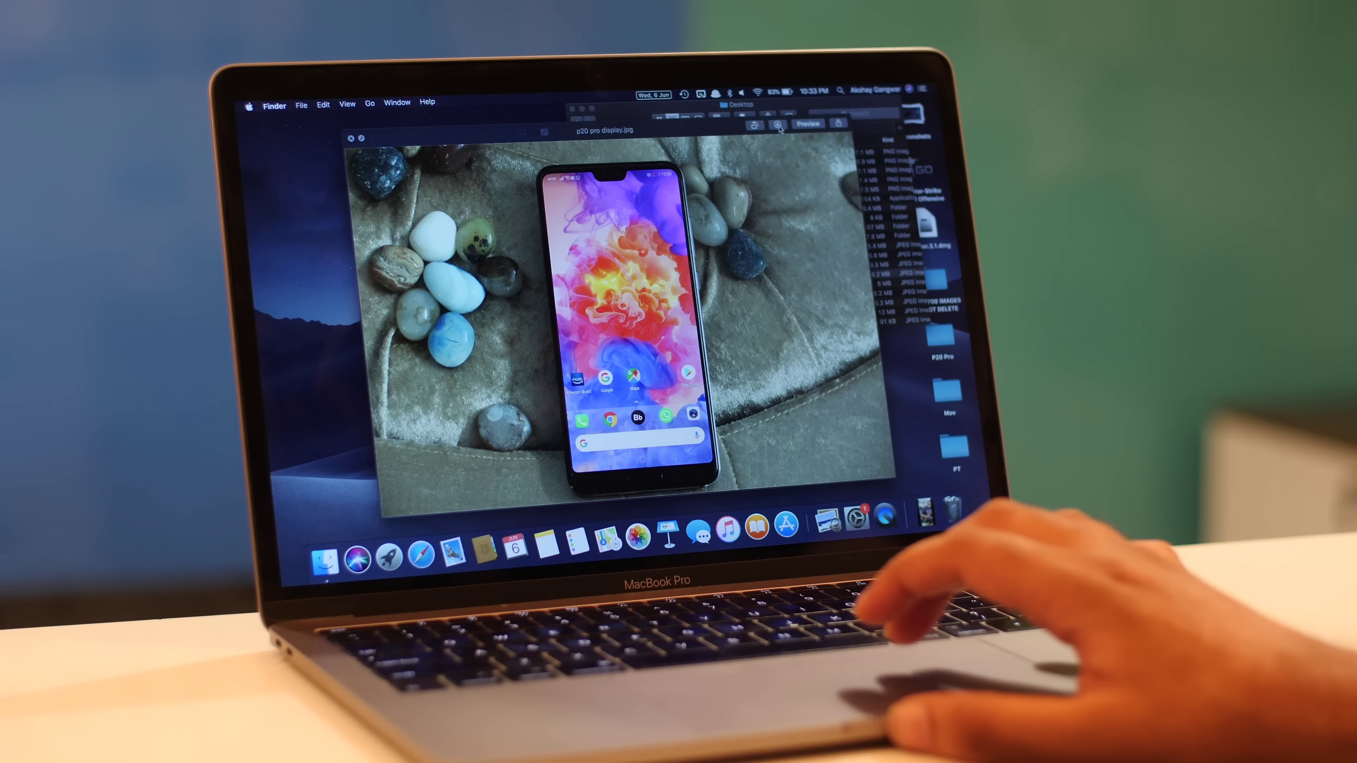
{"action": "left_click", "coordinate": [410, 140]}
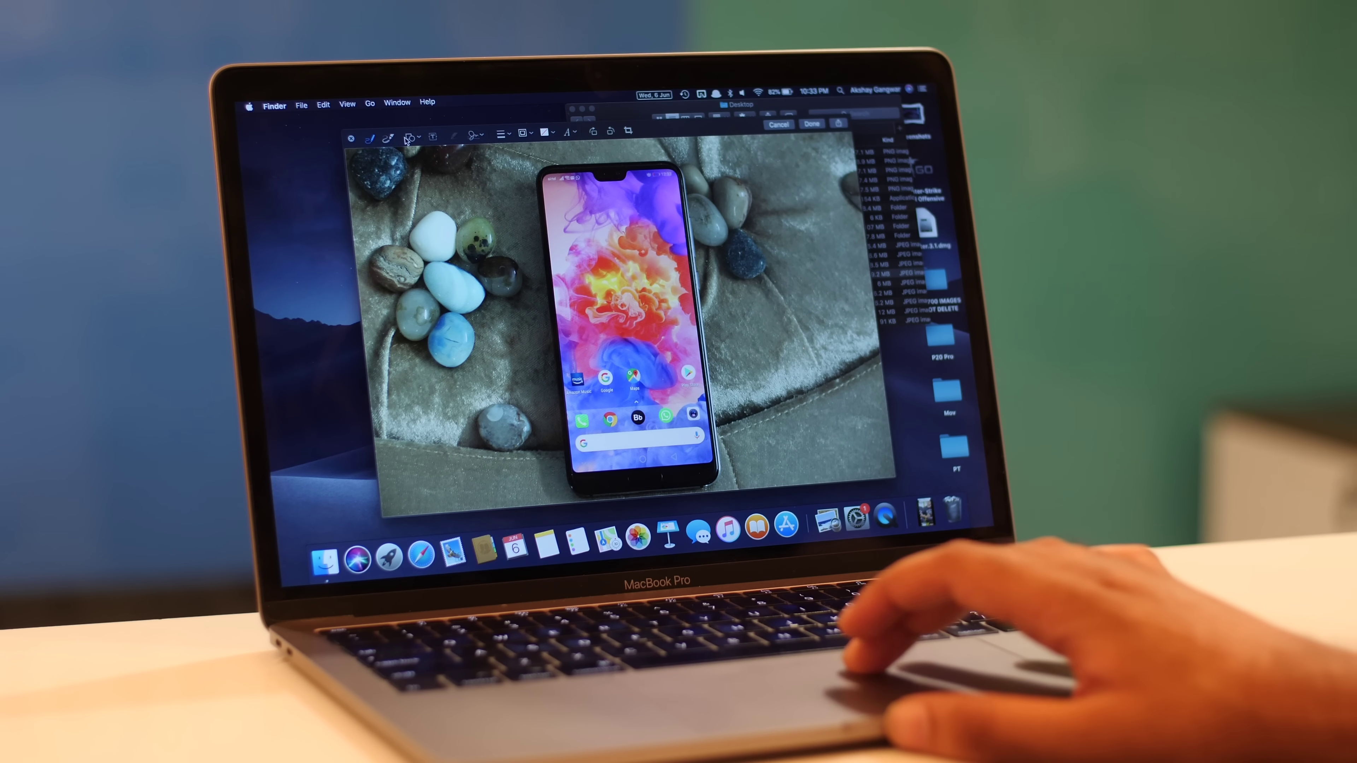
{"action": "left_click", "coordinate": [409, 192]}
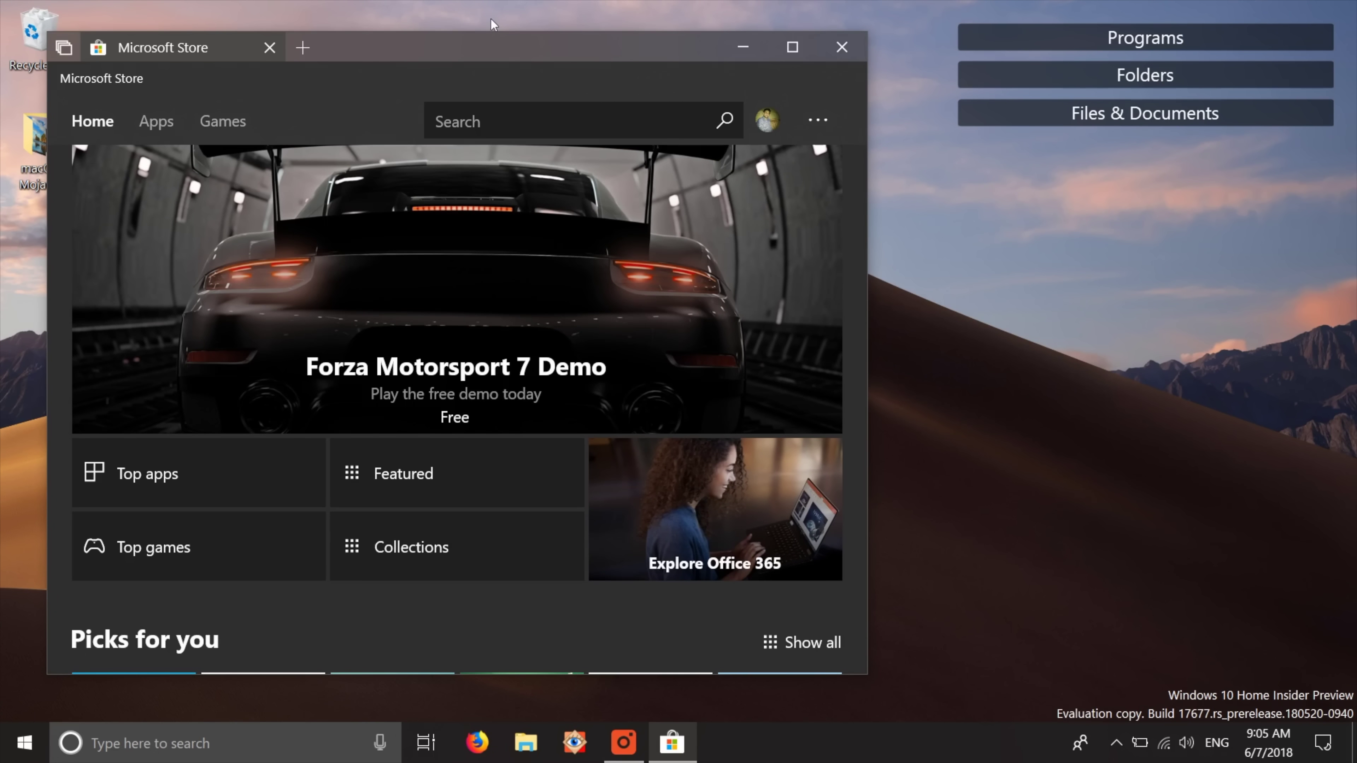
Search the Microsoft Store for quicklook, then preview the selected OP6 photo with QuickLook.
{"action": "left_click", "coordinate": [477, 122]}
{"action": "type", "text": "quicklook"}
{"action": "key", "text": "Return"}
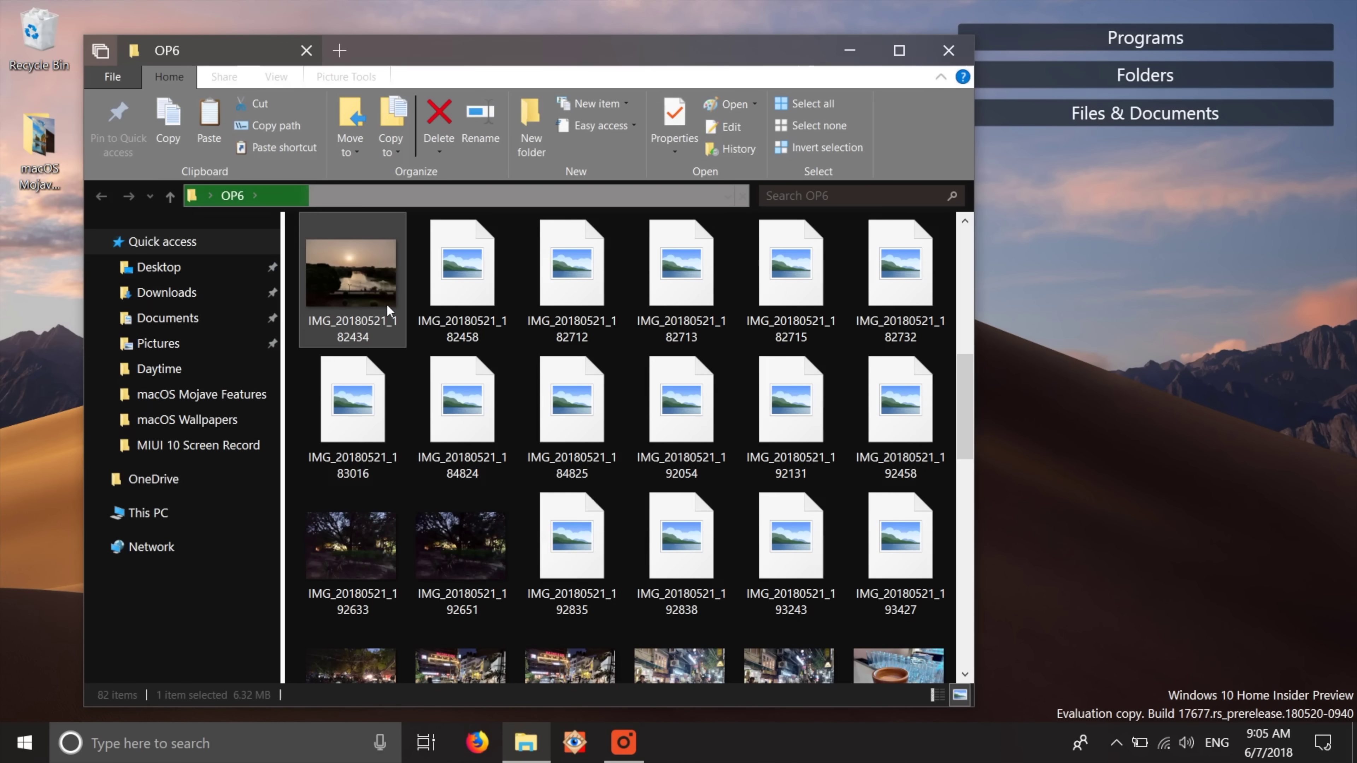
{"action": "key", "text": "space"}
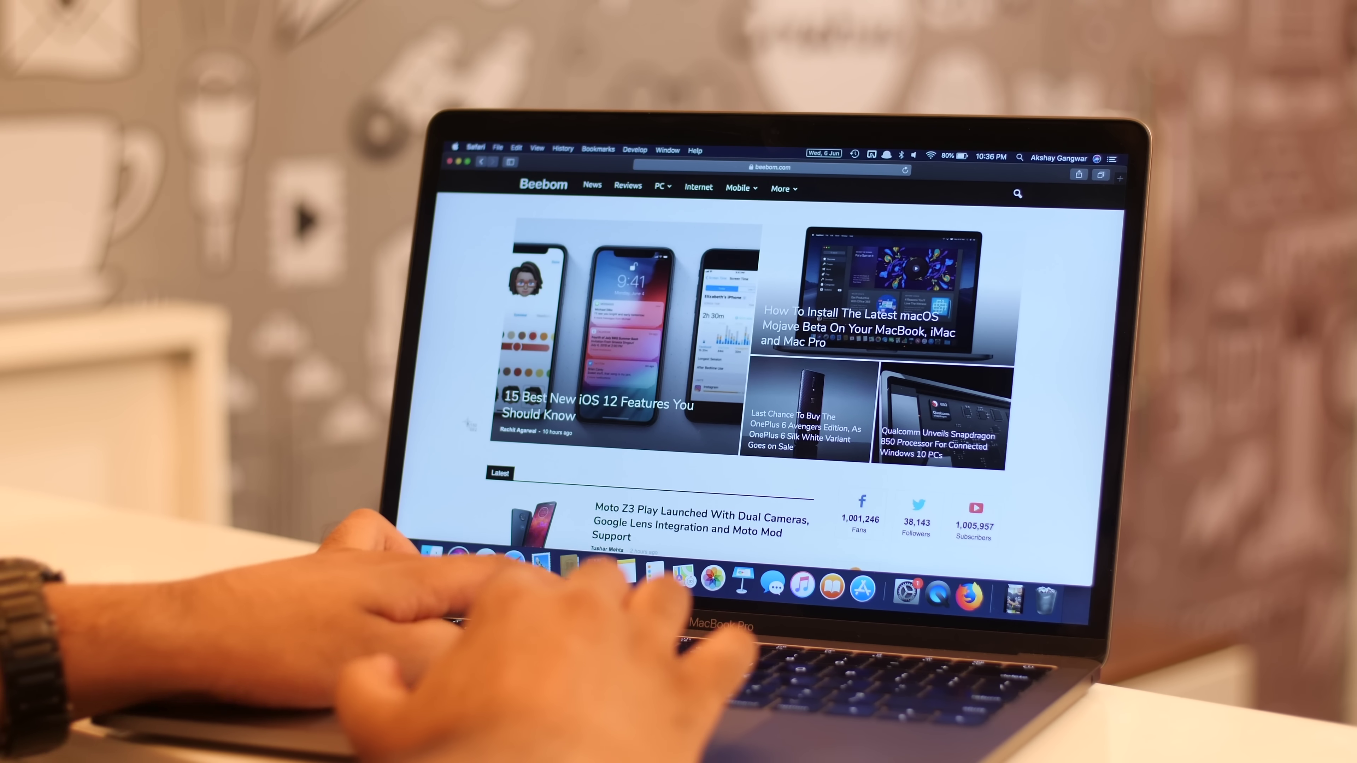
Capture the Beebom hero image with Cmd+Shift+5 and open the screenshot for markup.
{"action": "key", "text": "super+shift+5"}
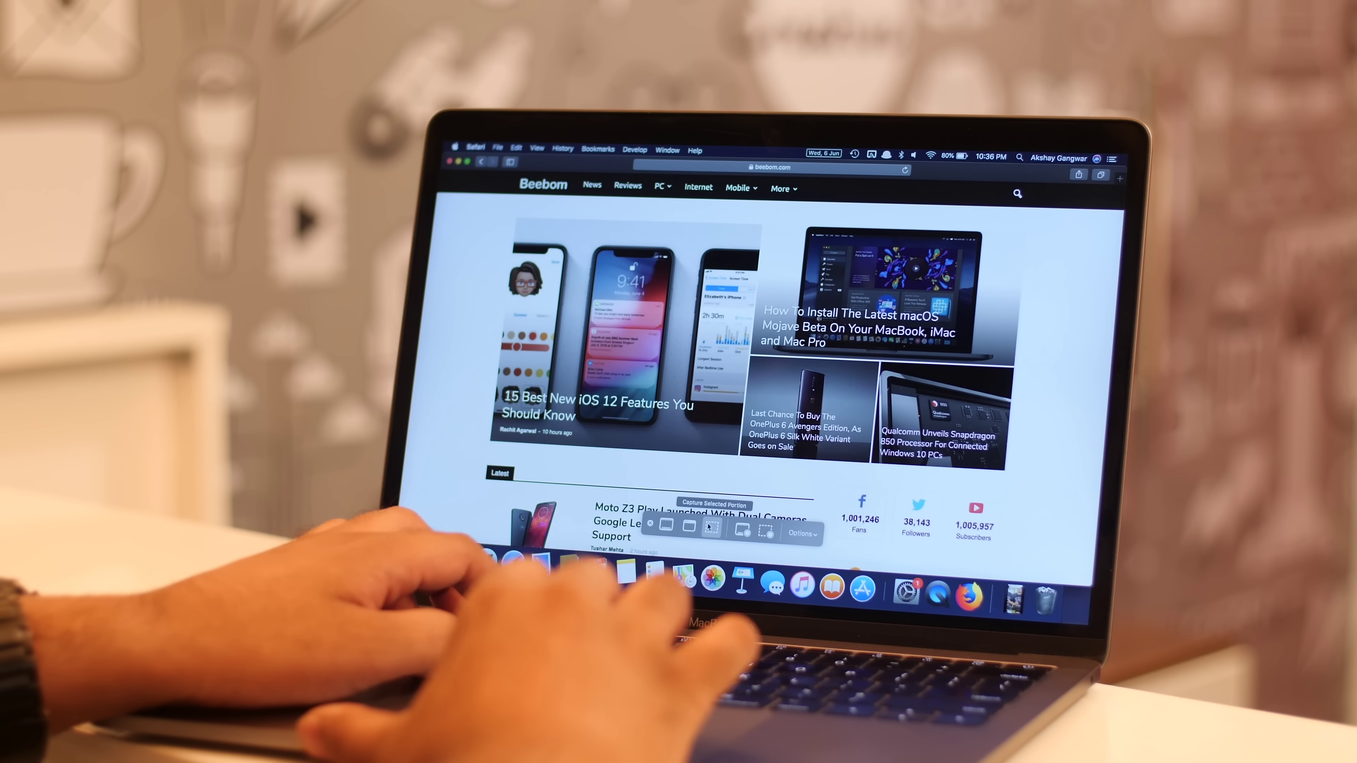
{"action": "left_click_drag", "start_coordinate": [508, 208], "coordinate": [750, 468]}
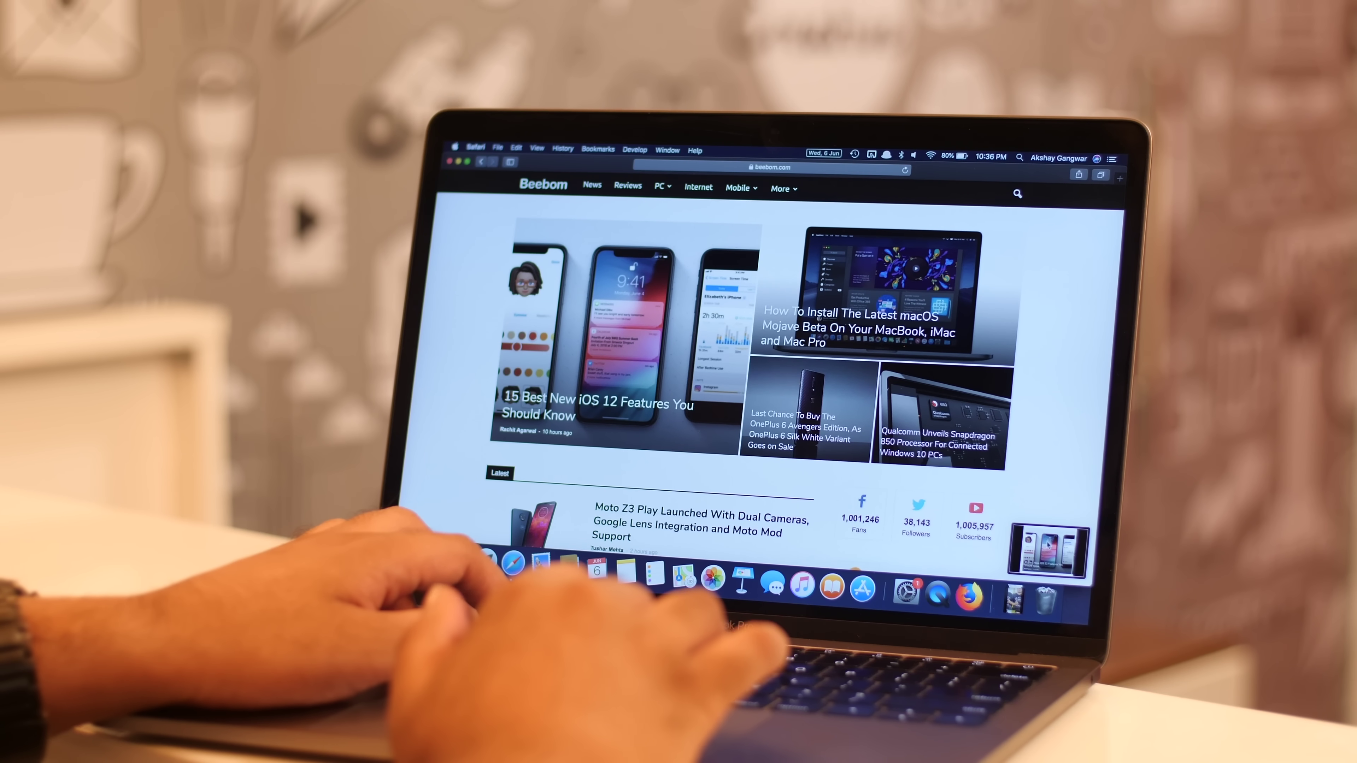
{"action": "left_click", "coordinate": [1046, 549]}
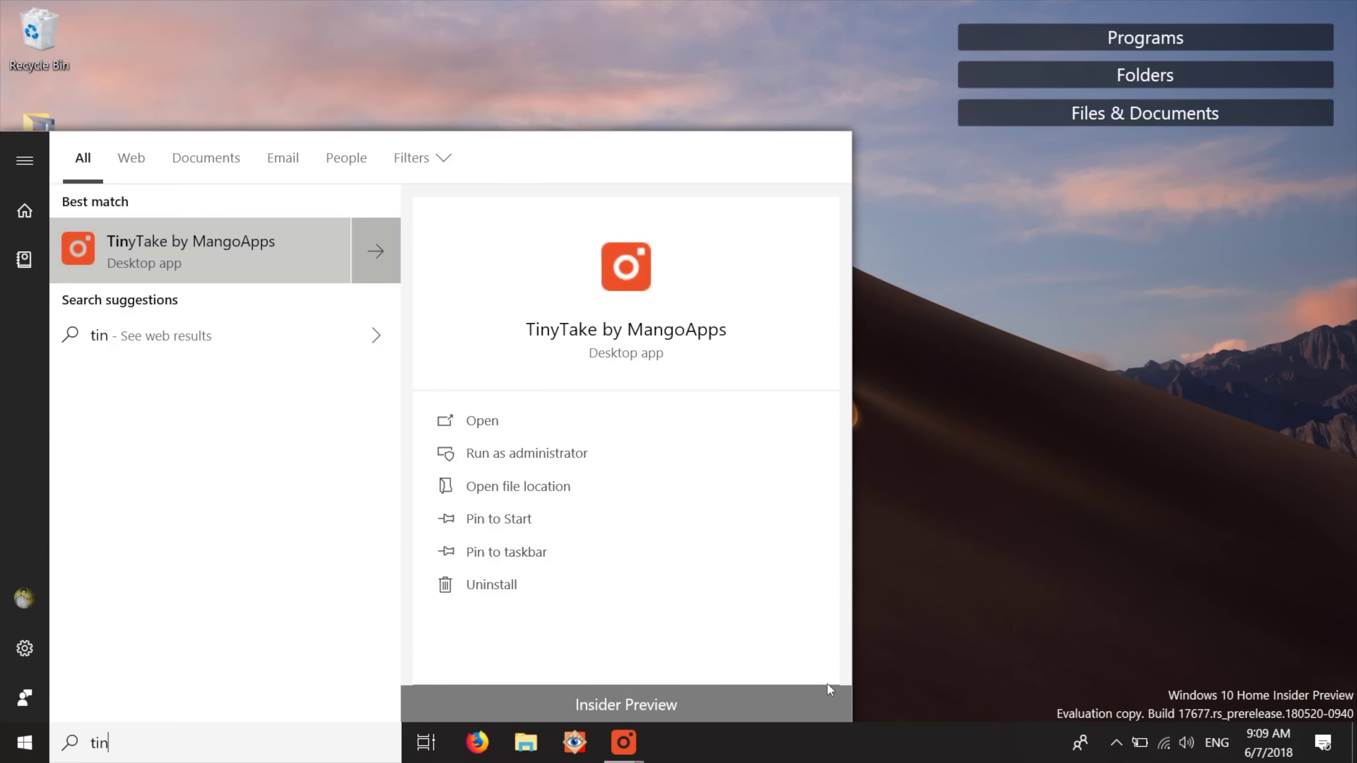
Launch TinyTake from the Start search results and show its region, window and full-screen capture choices.
{"action": "key", "text": "Tab"}
{"action": "key", "text": "shift+Tab"}
{"action": "key", "text": "Tab"}
{"action": "key", "text": "Return"}
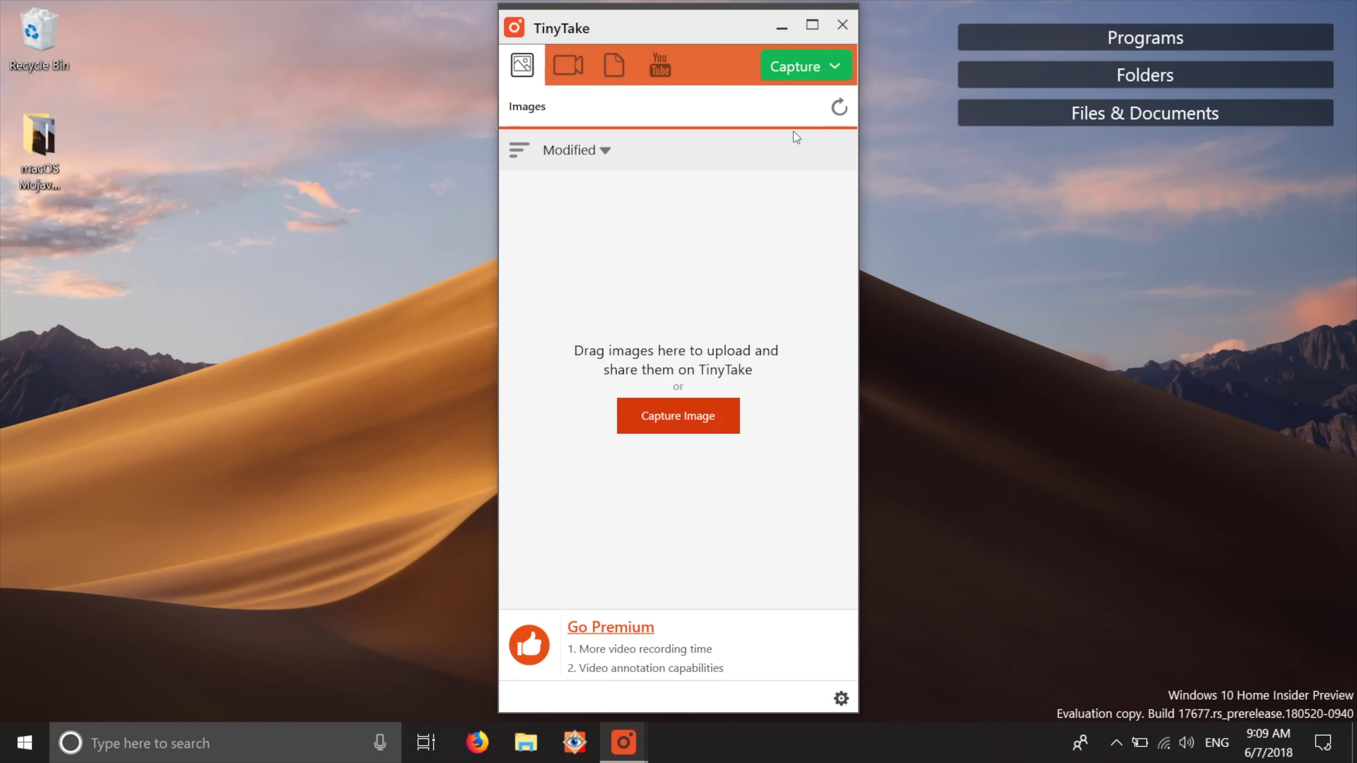
{"action": "left_click", "coordinate": [836, 60]}
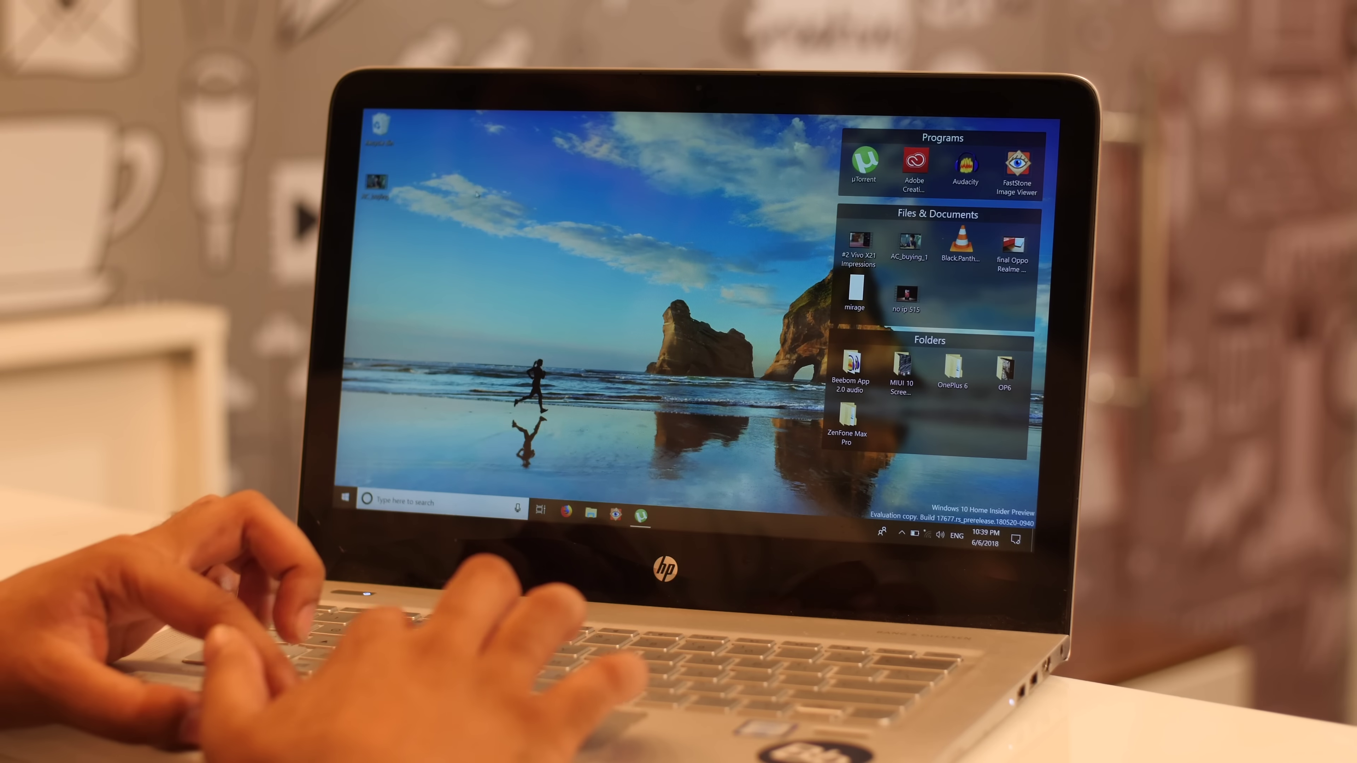
Mark a capture area and shrink its red circle, then open a full-screen snip in Screen Sketch.
{"action": "mouse_move", "coordinate": [621, 347]}
{"action": "left_mouse_down"}
{"action": "mouse_move", "coordinate": [801, 450]}
{"action": "mouse_move", "coordinate": [800, 468]}
{"action": "left_mouse_up"}
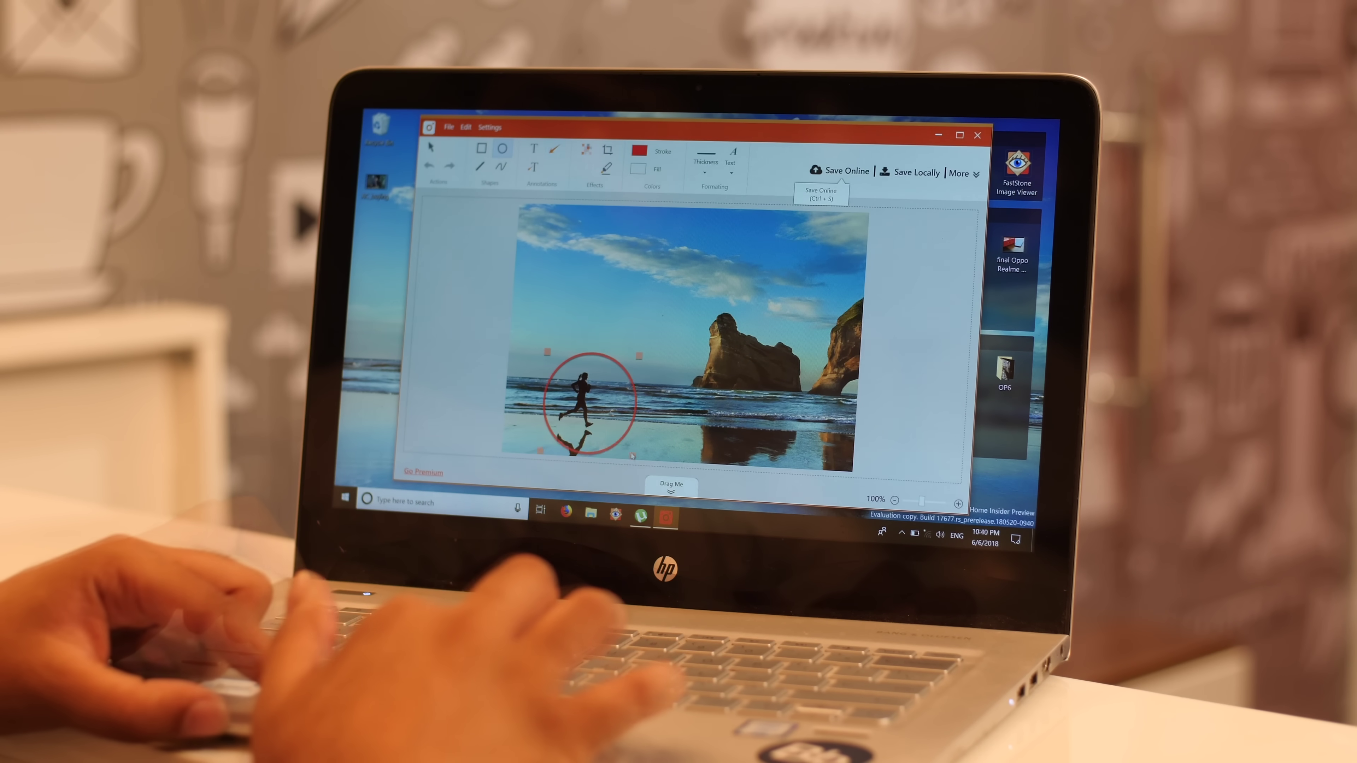
{"action": "left_click_drag", "start_coordinate": [632, 455], "coordinate": [616, 445]}
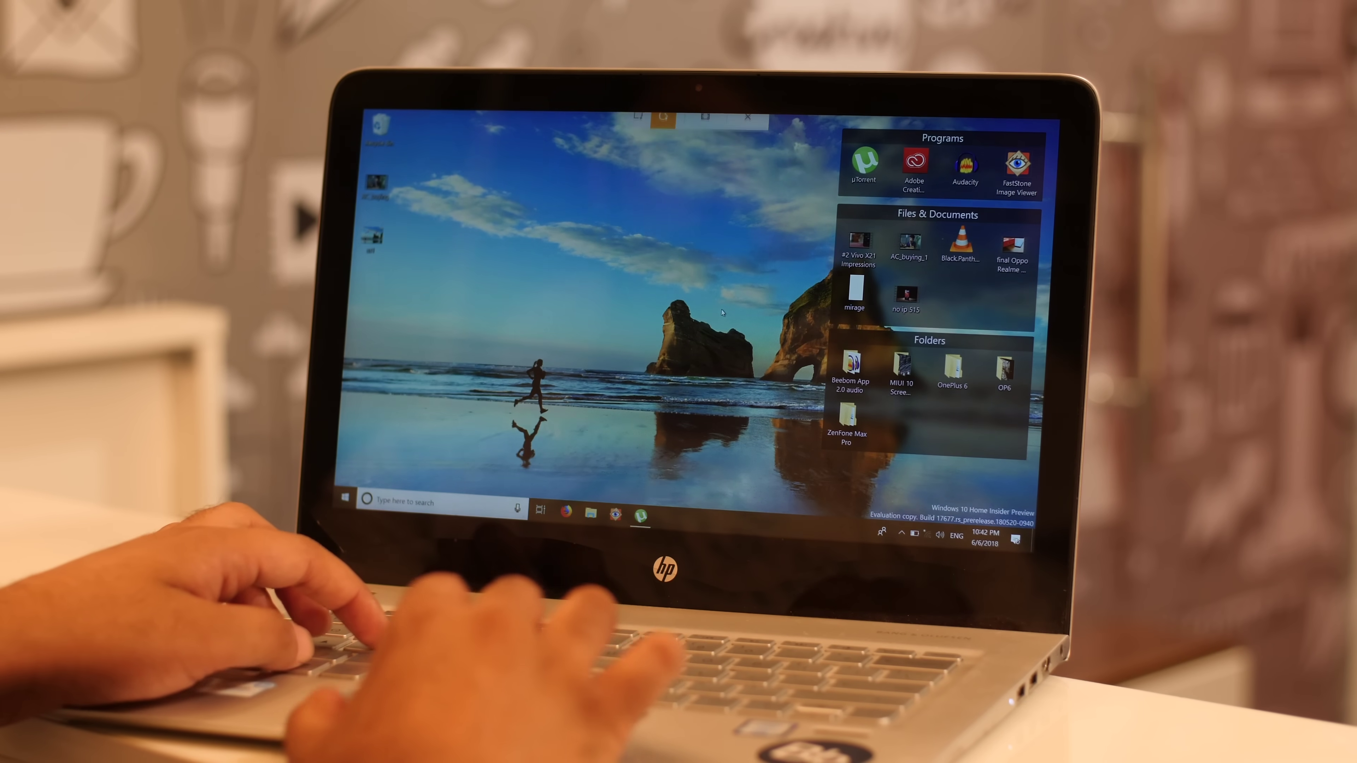
{"action": "left_click", "coordinate": [709, 136]}
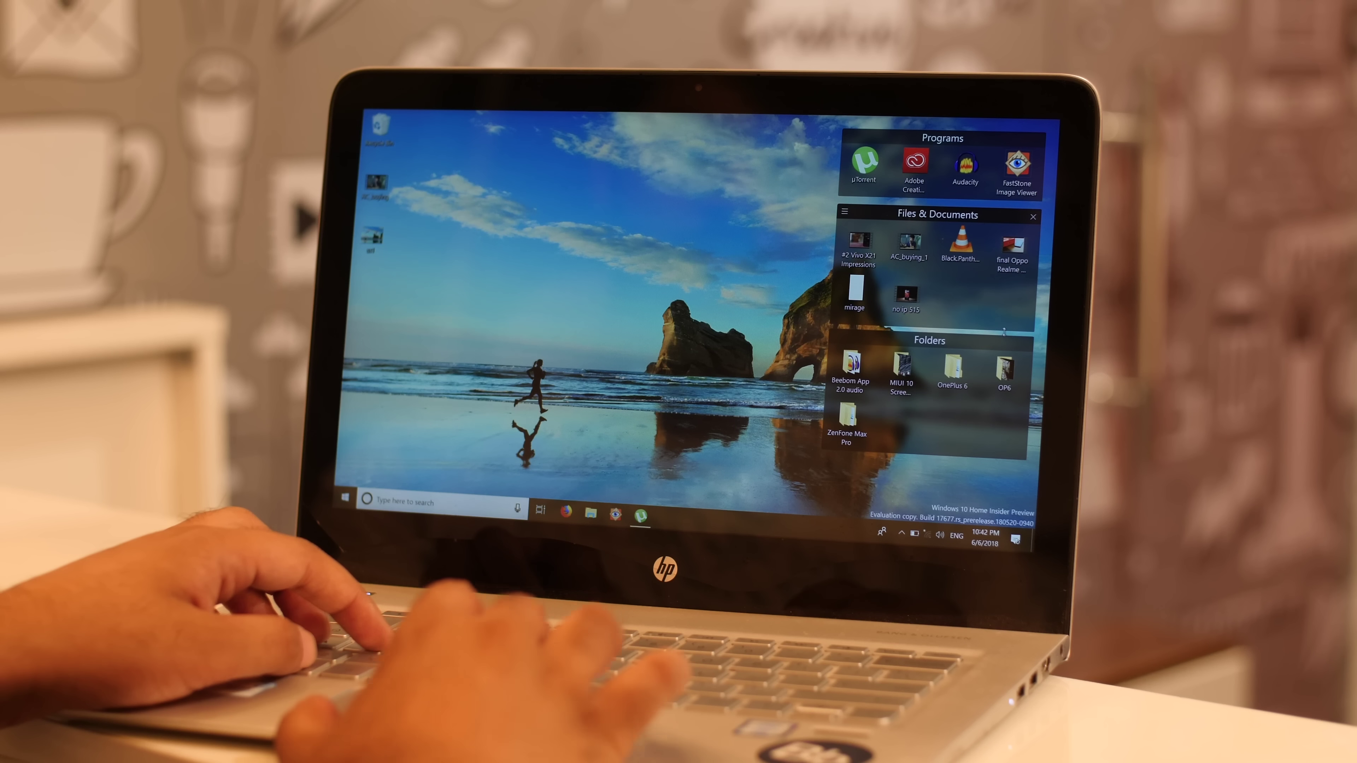
{"action": "left_click", "coordinate": [1014, 539]}
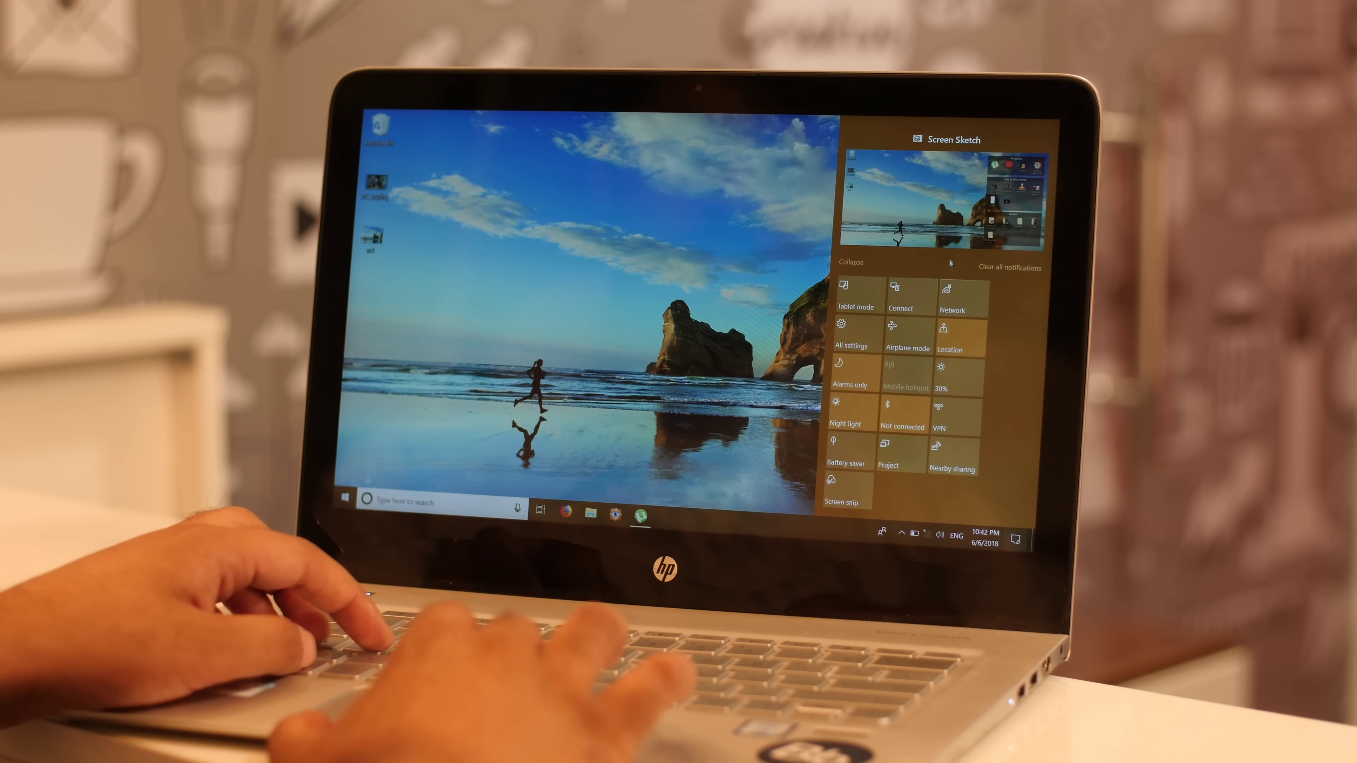
{"action": "left_click", "coordinate": [950, 210]}
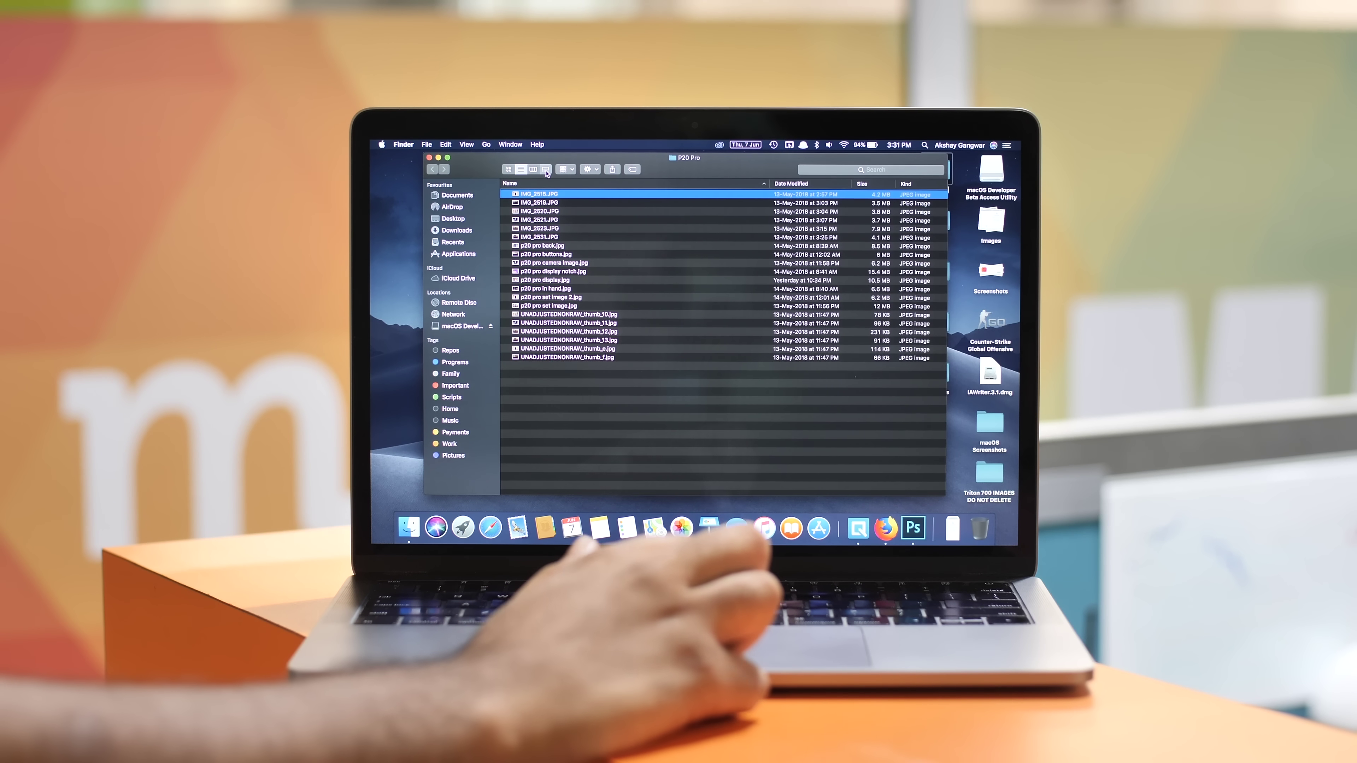
Show the P20 Pro photos in Gallery view and rotate p20 pro back.jpg left three times.
{"action": "left_click", "coordinate": [545, 170]}
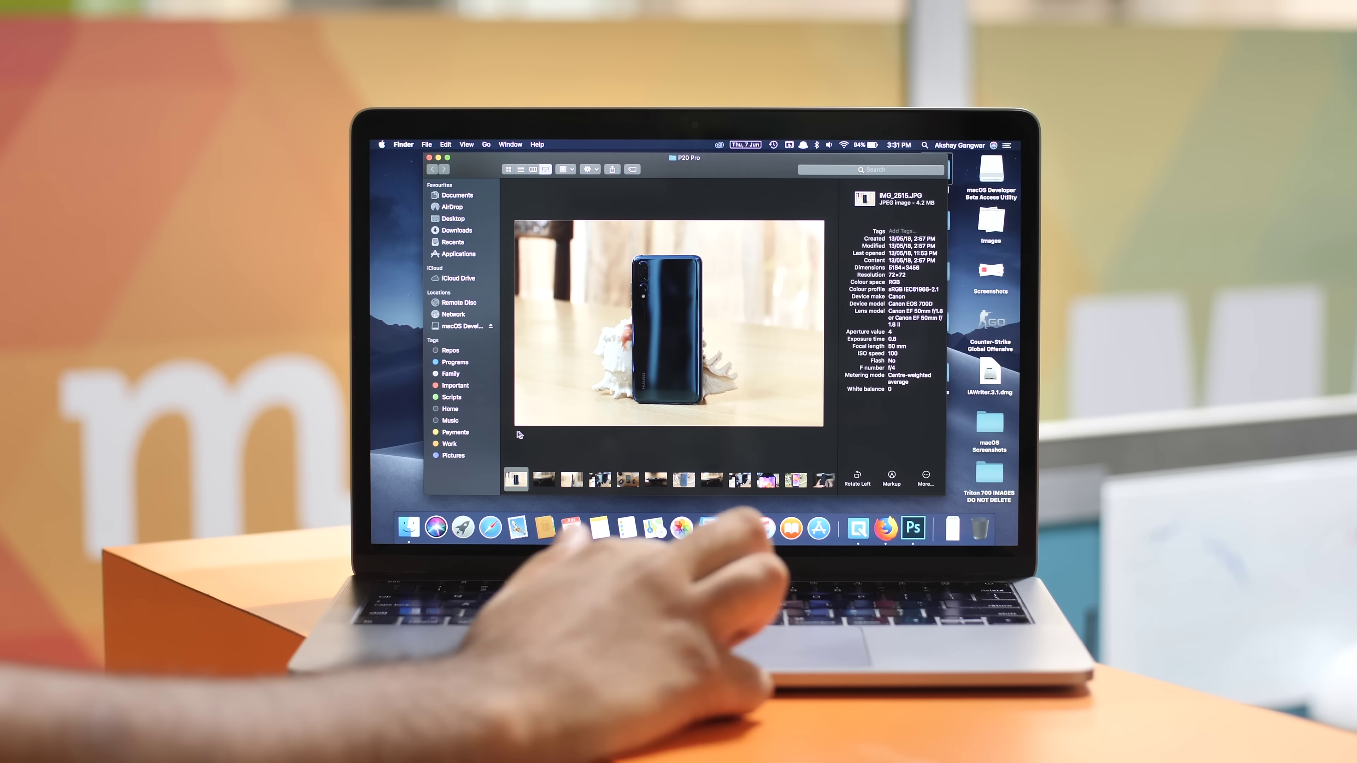
{"action": "left_click", "coordinate": [684, 480]}
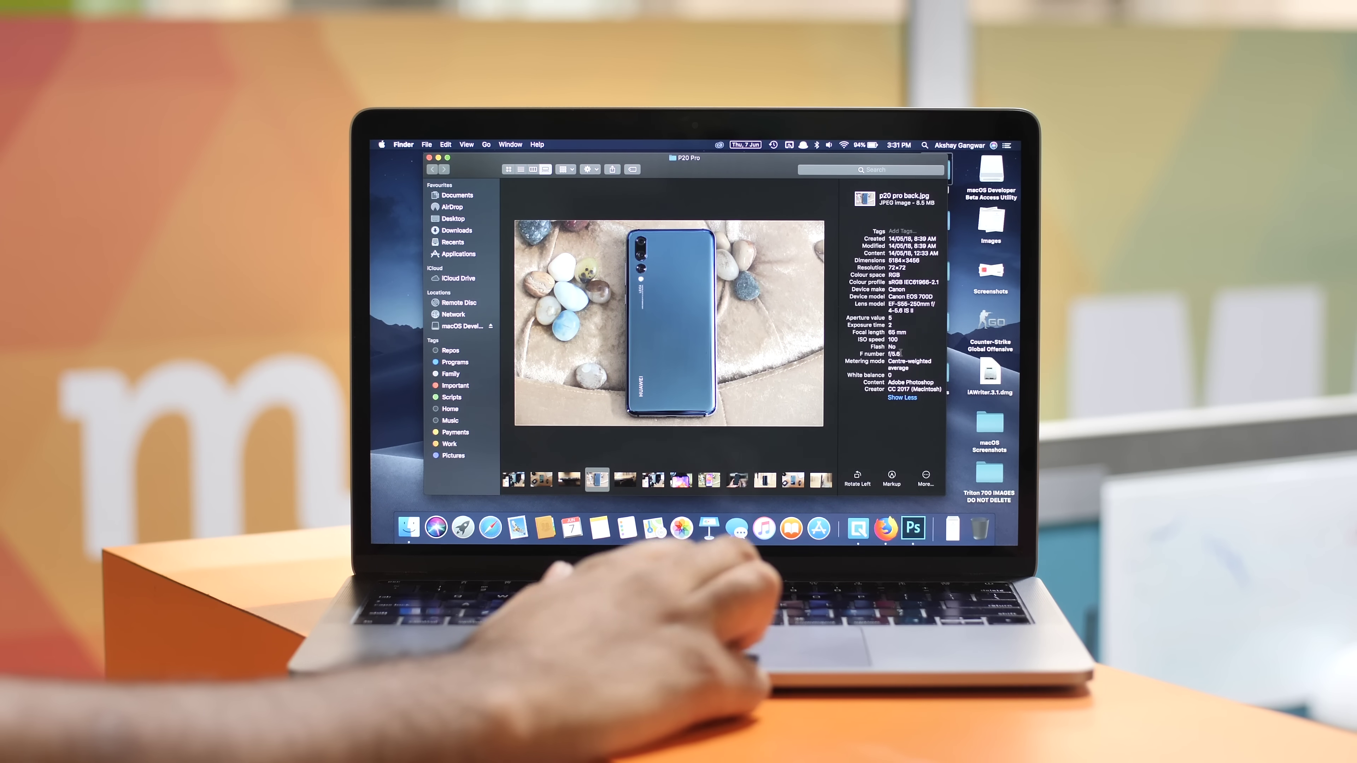
{"action": "left_click", "coordinate": [857, 476]}
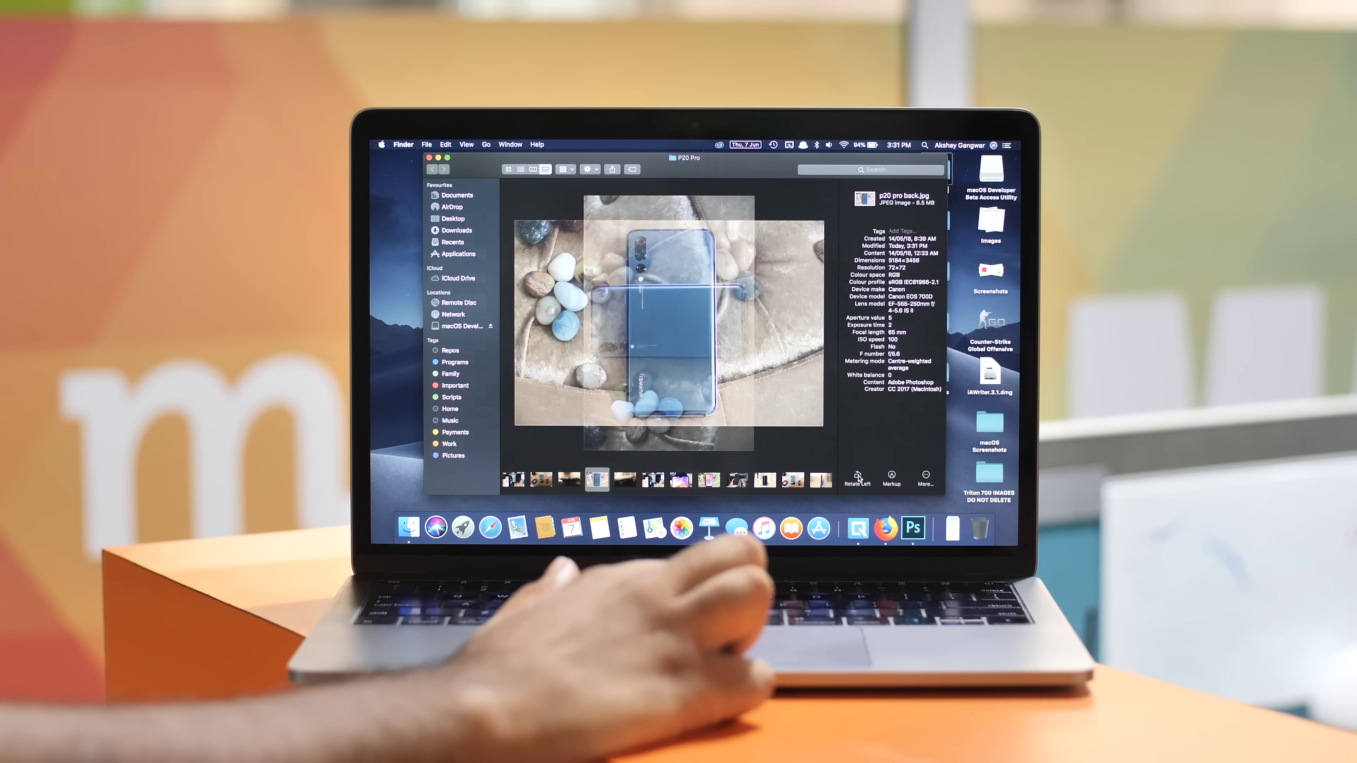
{"action": "left_click", "coordinate": [857, 477]}
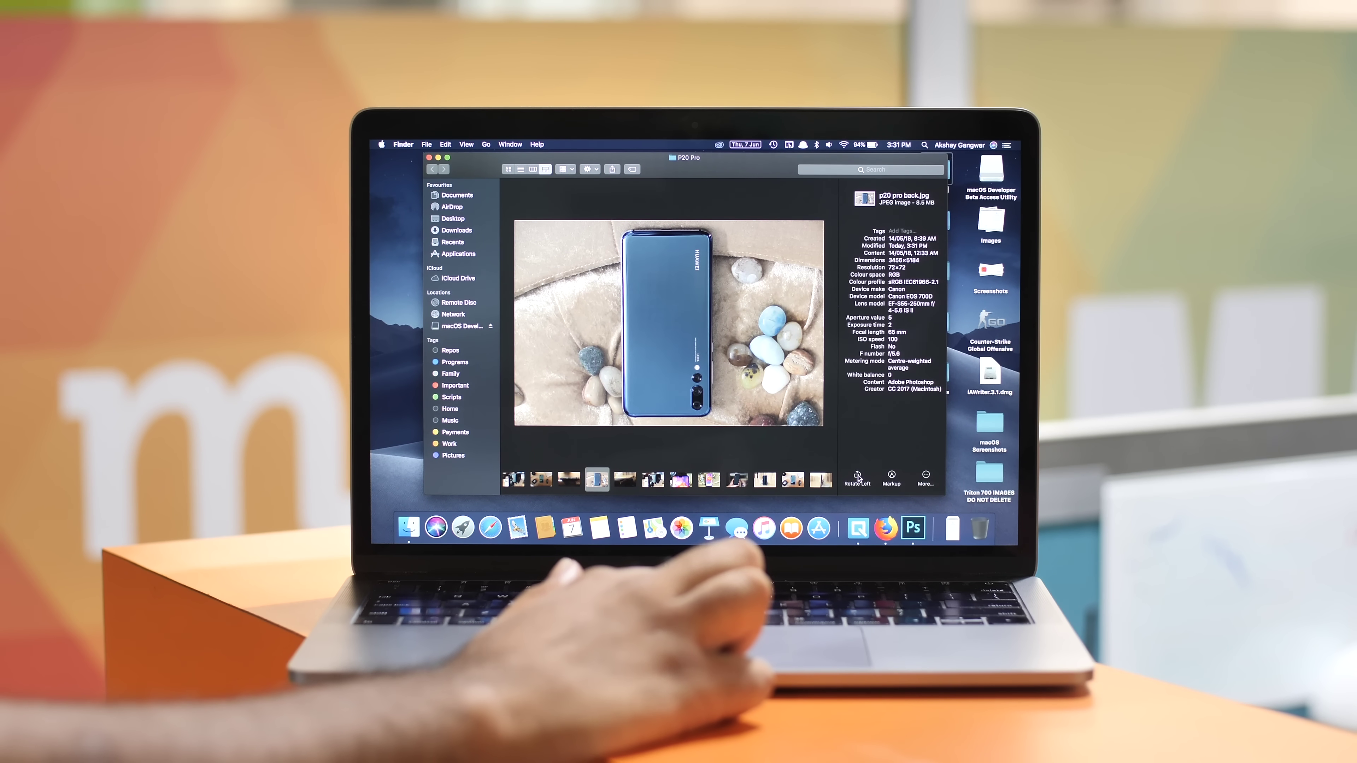
{"action": "left_click", "coordinate": [858, 477]}
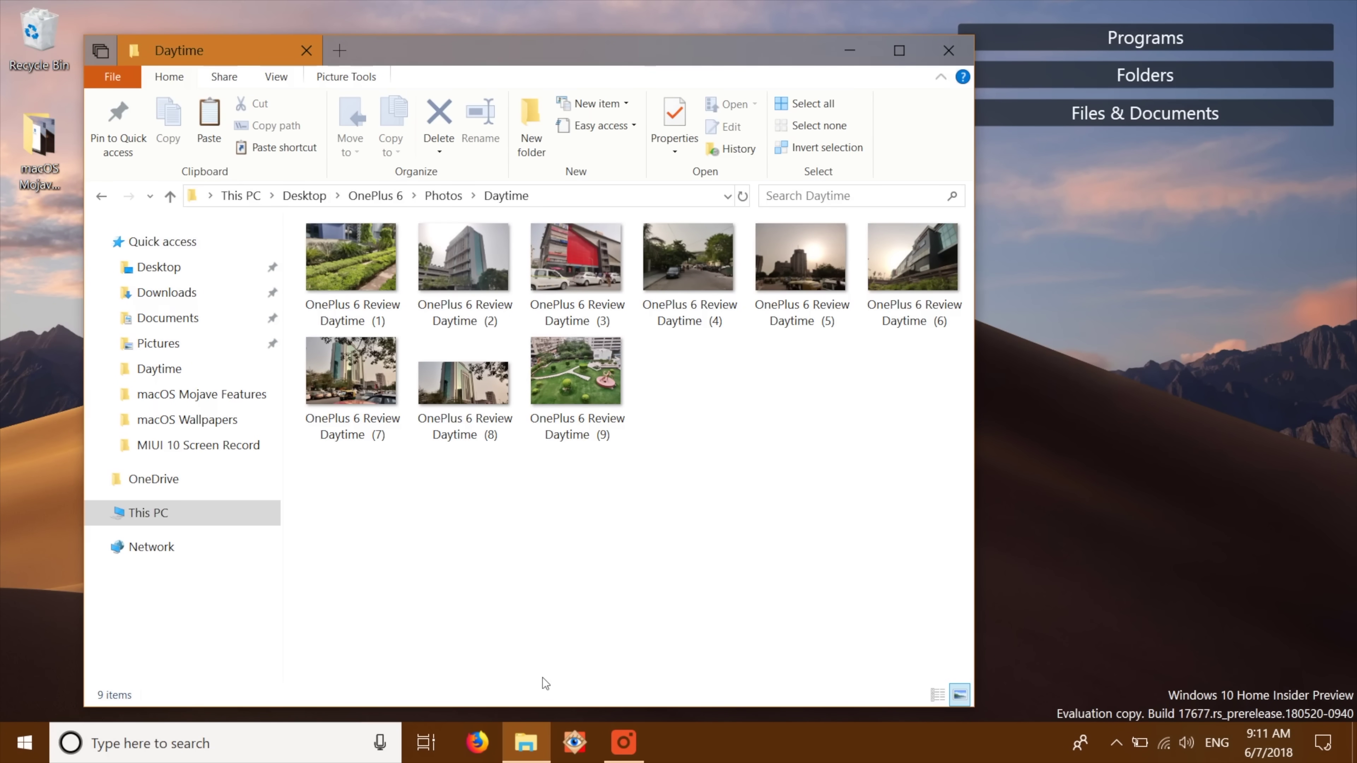
Turn on the Preview pane and preview the first OnePlus 6 Review Daytime photo.
{"action": "left_click", "coordinate": [275, 78]}
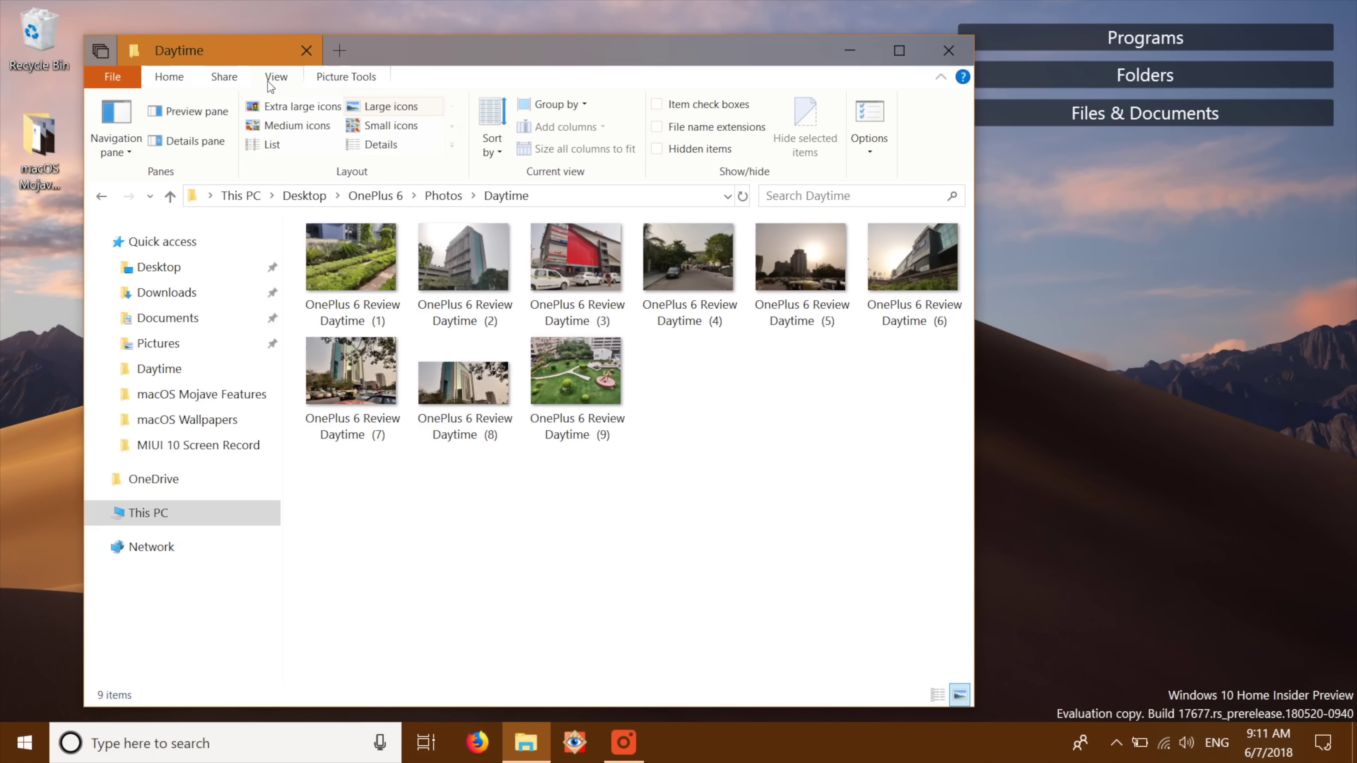
{"action": "left_click", "coordinate": [193, 120]}
{"action": "left_click", "coordinate": [373, 309]}
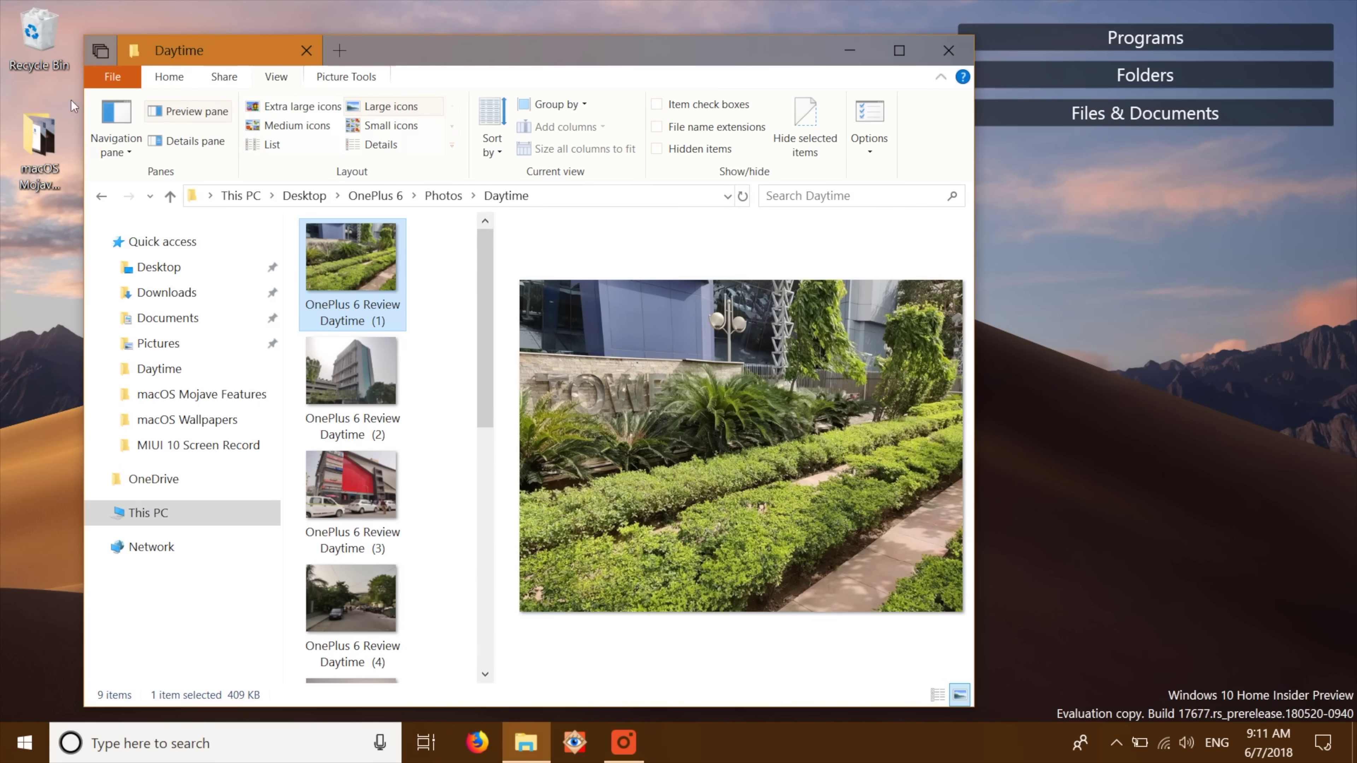
Switch to the Details pane and rotate the photo left to portrait 600 x 800.
{"action": "left_click", "coordinate": [161, 142]}
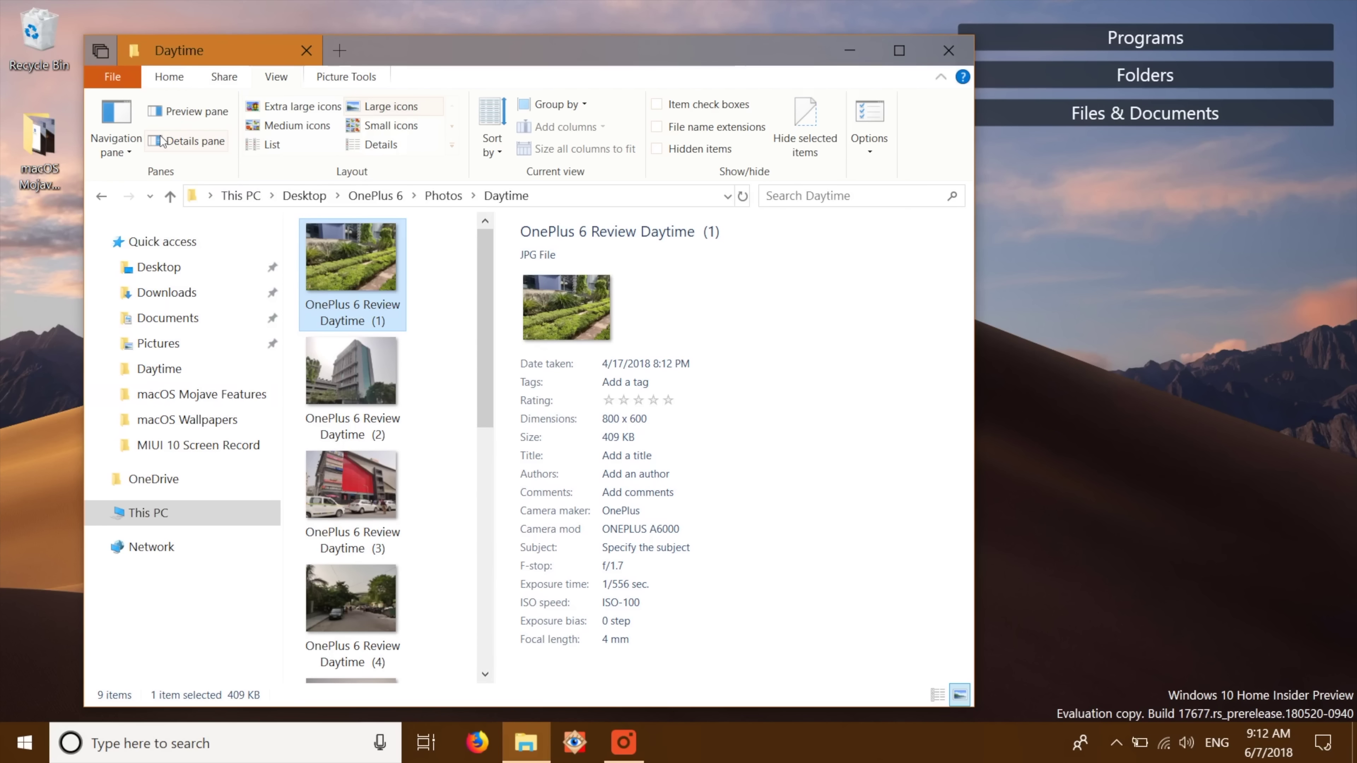
{"action": "left_click", "coordinate": [347, 78]}
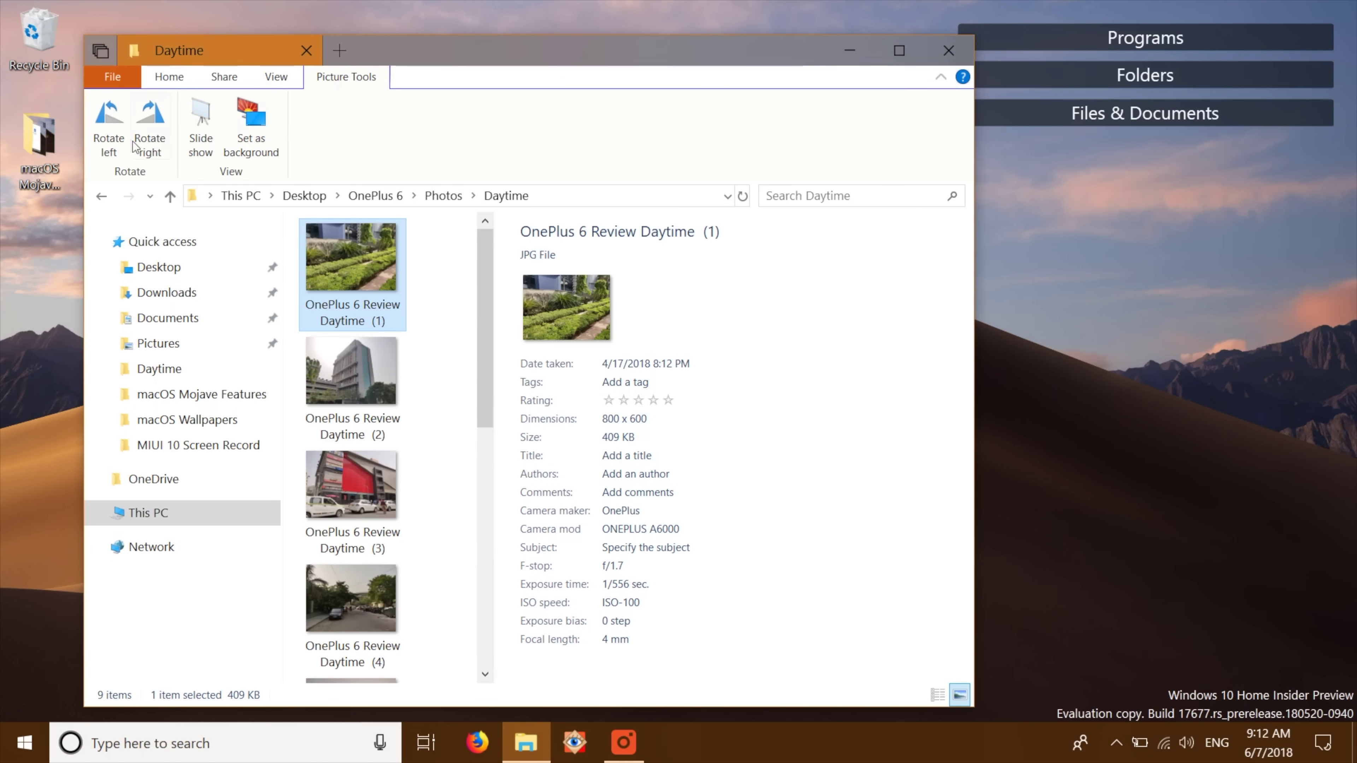
{"action": "left_click", "coordinate": [119, 138]}
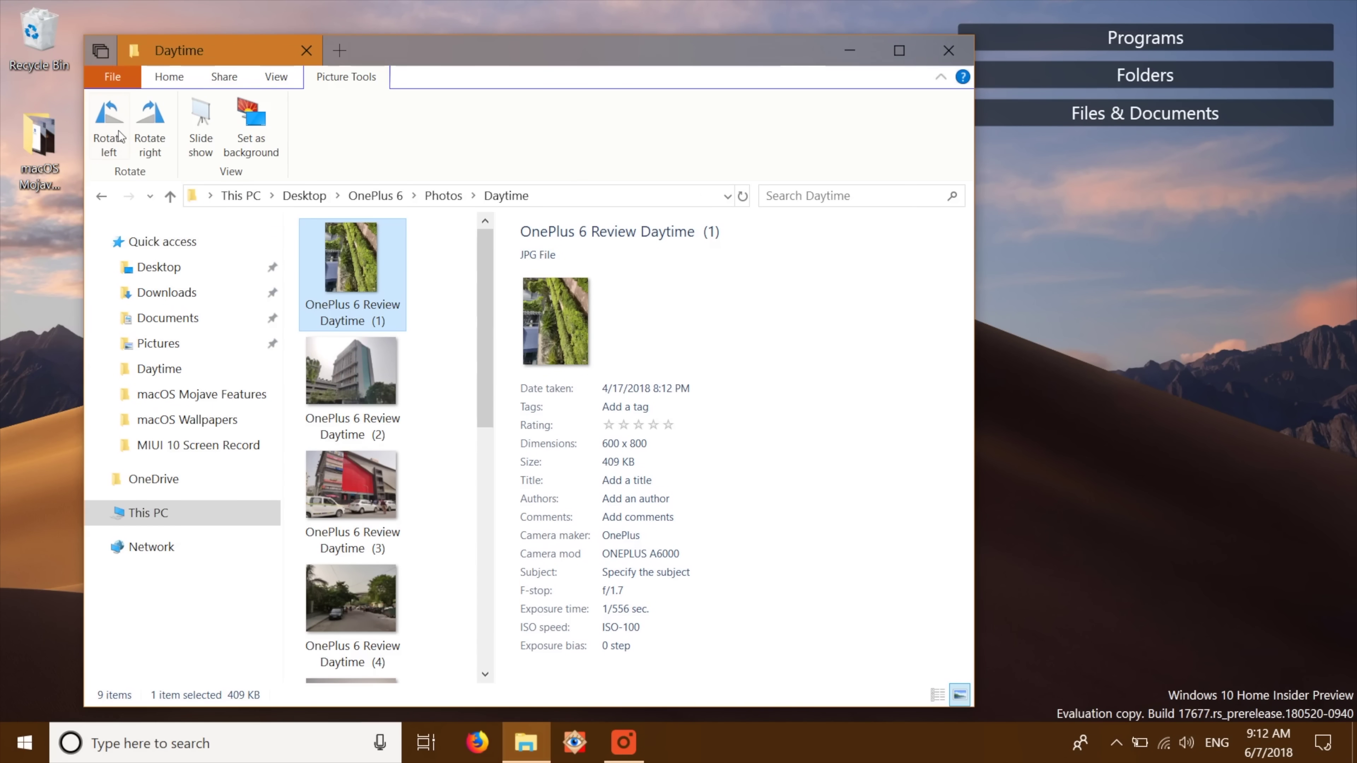